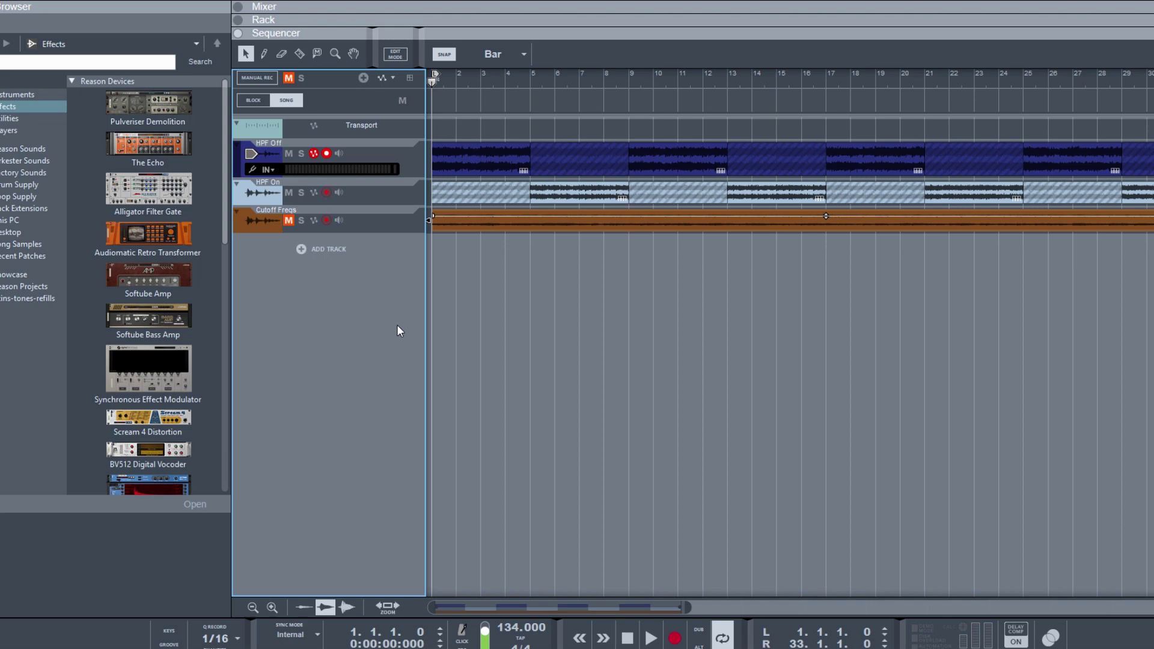
Play the HPF Off/On comparison example from the start and stop it at bar 24
key("space")
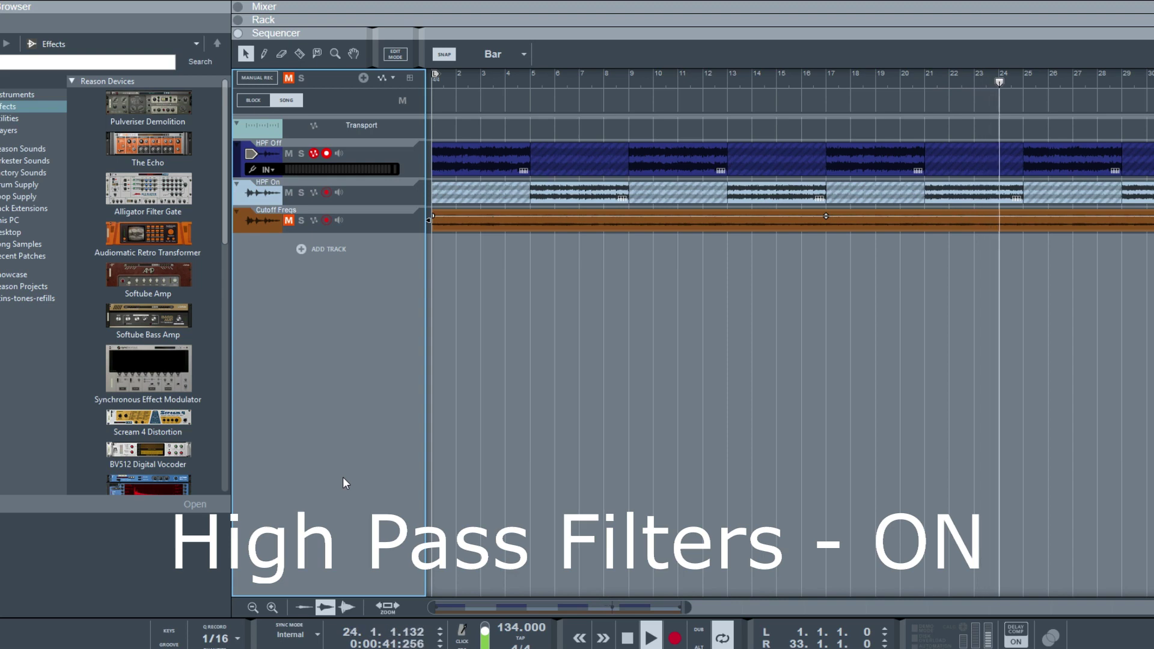
key("space")
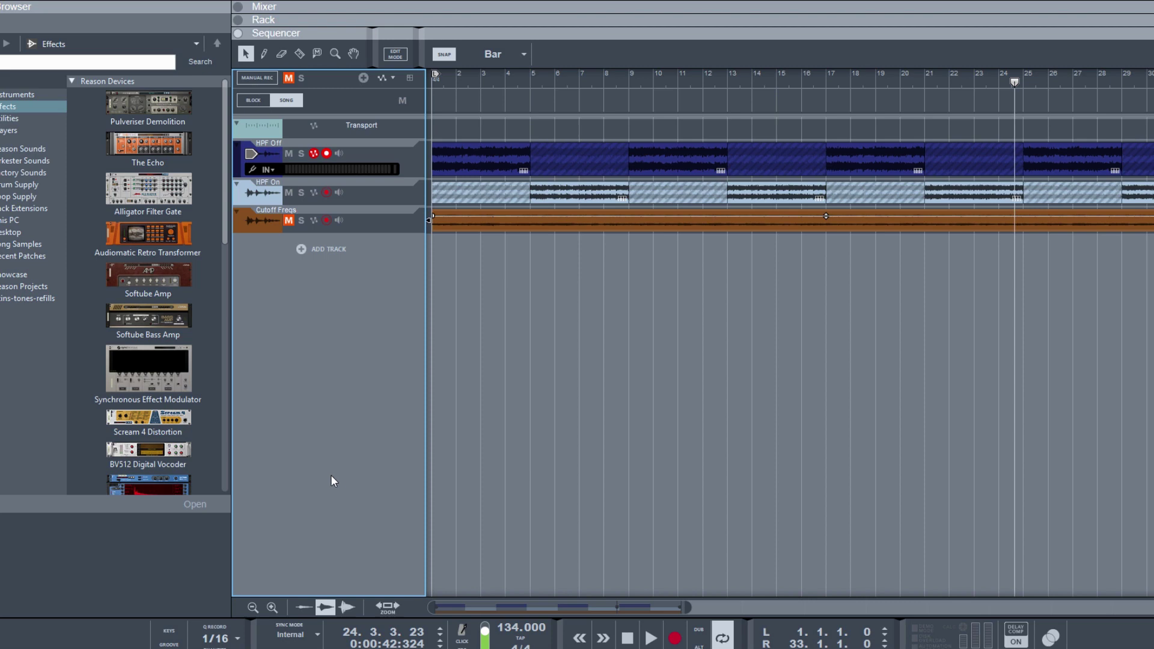
Unmute and solo the Cutoff Freqs track, then play it from bar 1
left_click(289, 220)
left_click(300, 220)
left_click(627, 638)
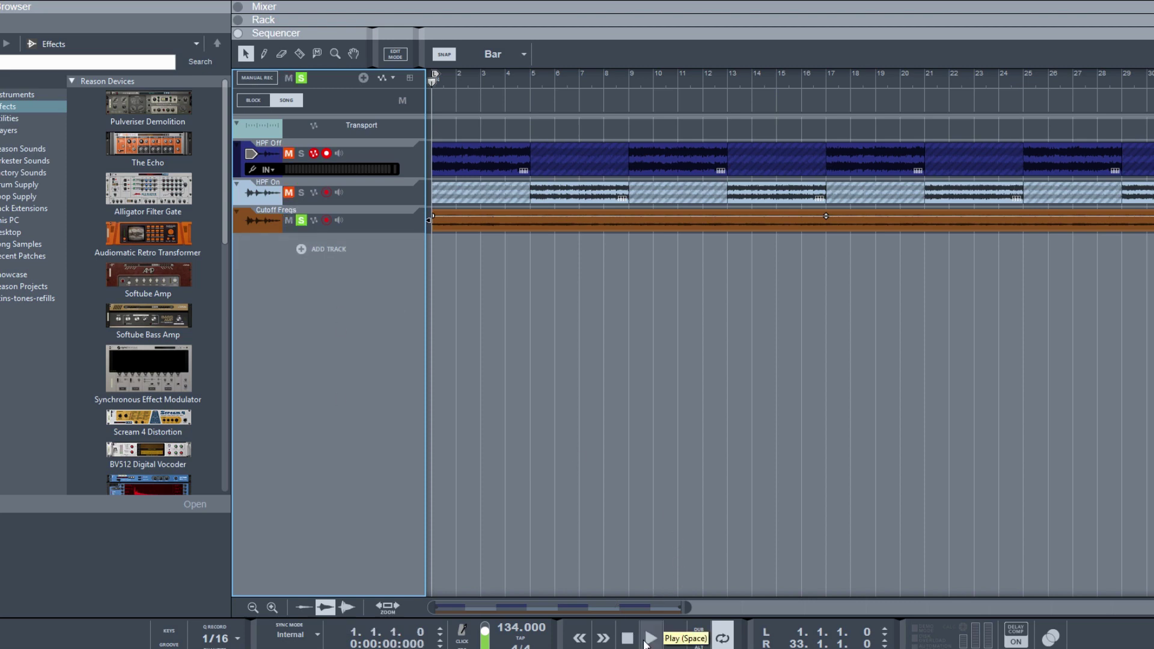
left_click(651, 639)
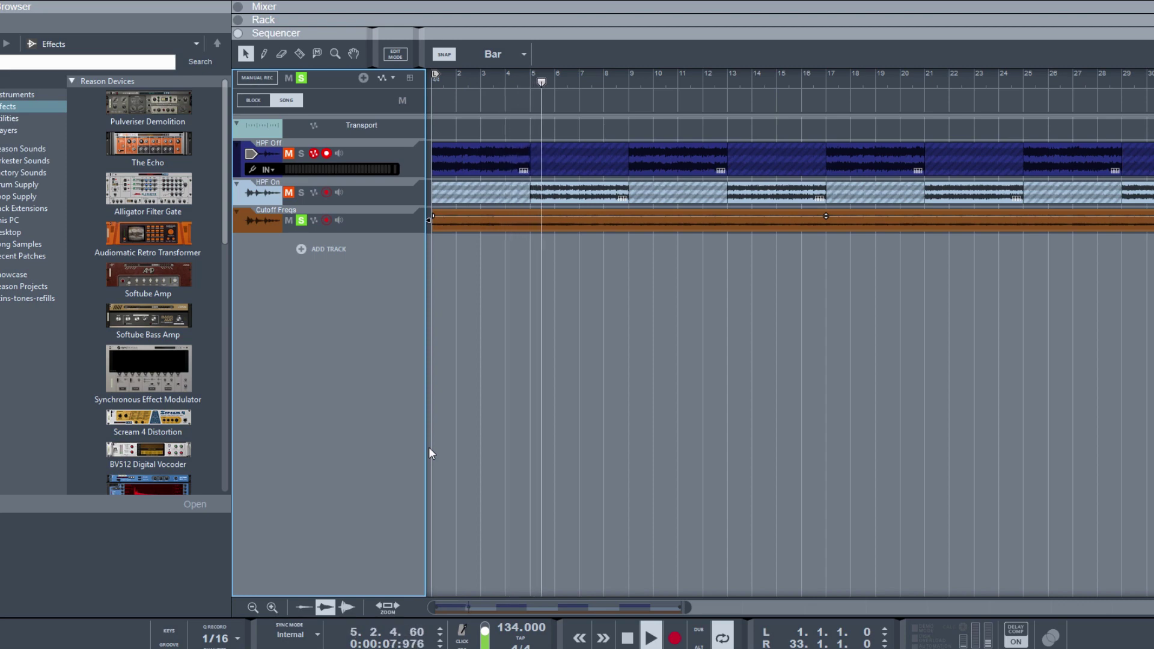
Switch to the Mixer (F5) and briefly view the master section's spectrum analyzer
key("F5")
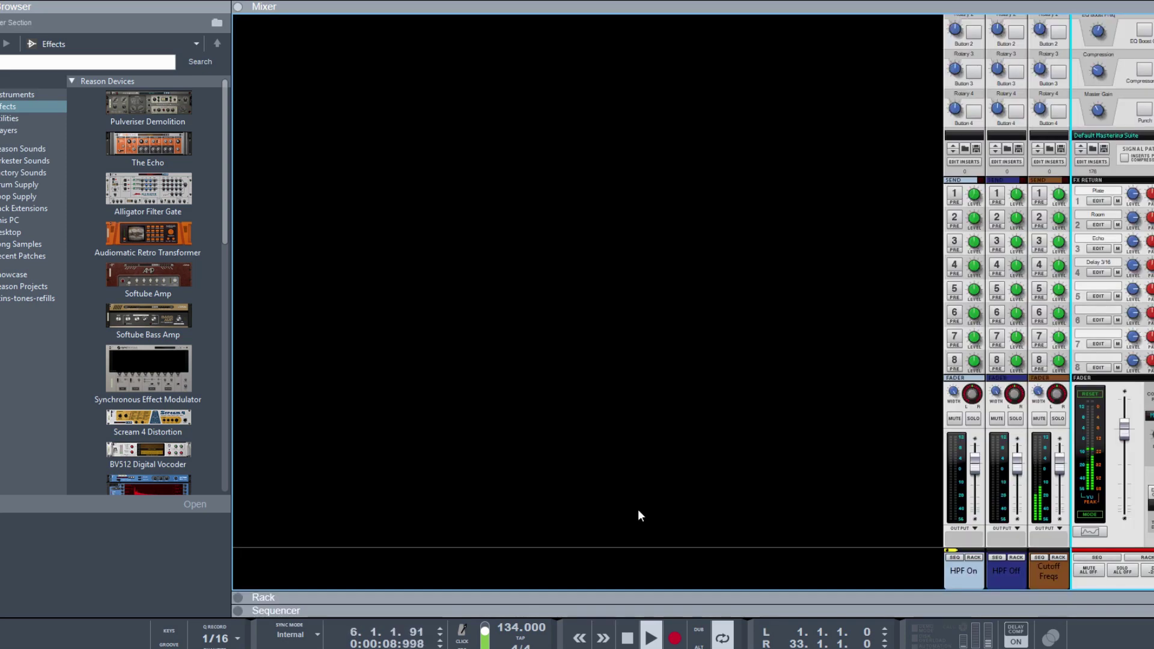
left_click(1090, 532)
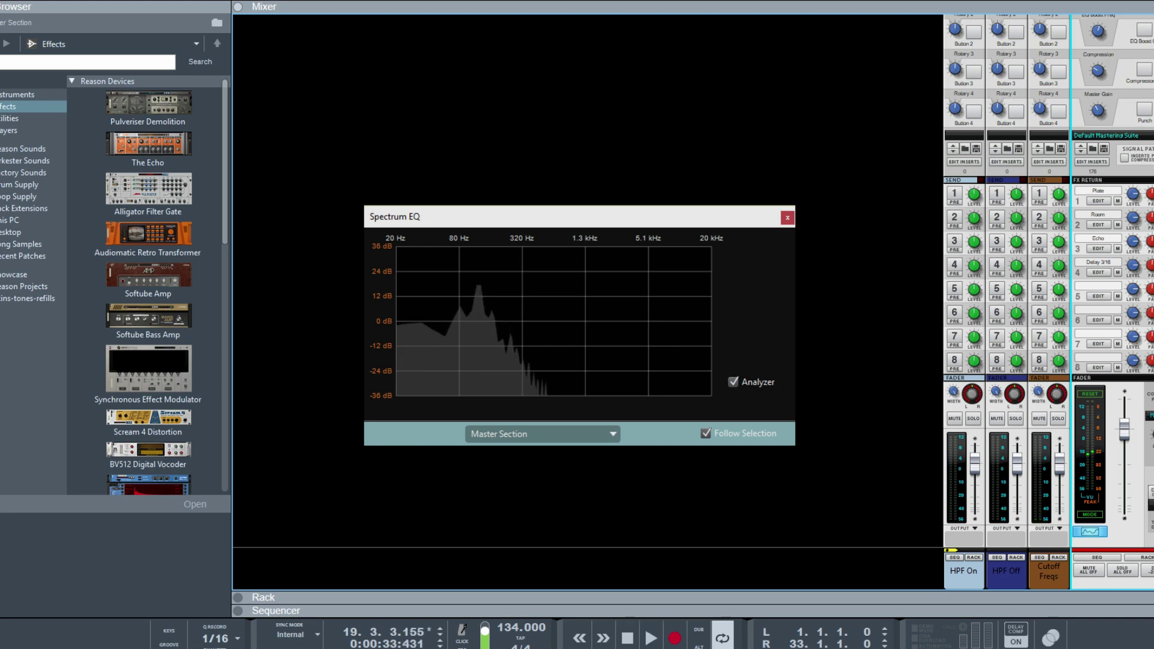
key("Escape")
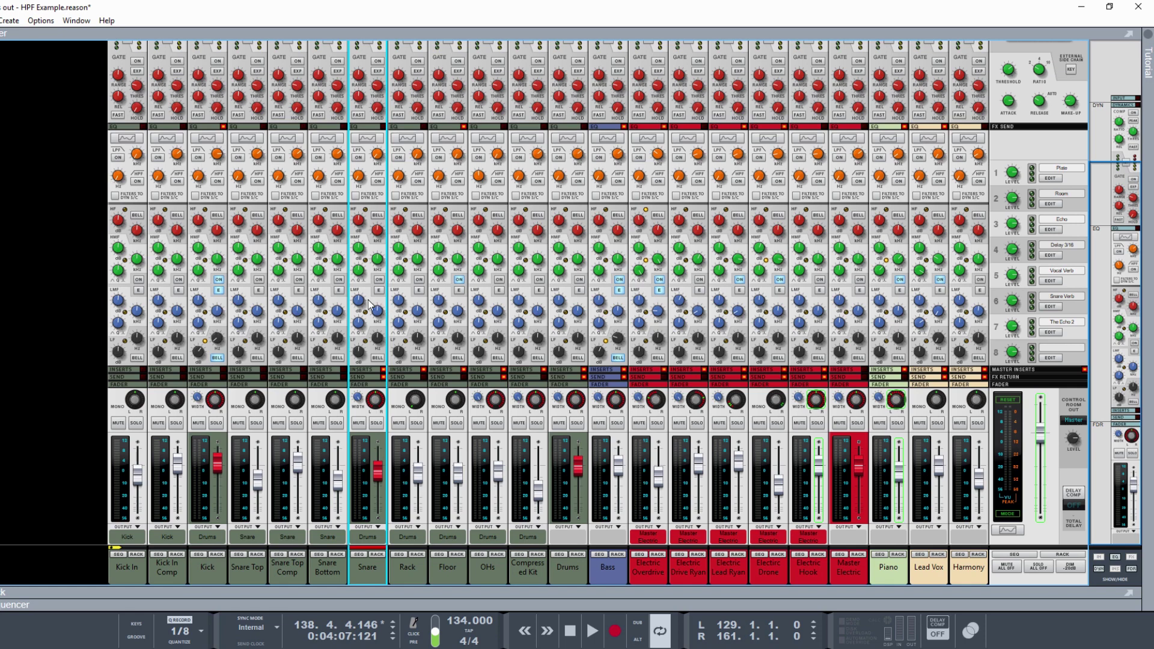
Solo the Snare channel, start playback, and enable its high-pass filter at about 129.8 Hz
left_click(376, 423)
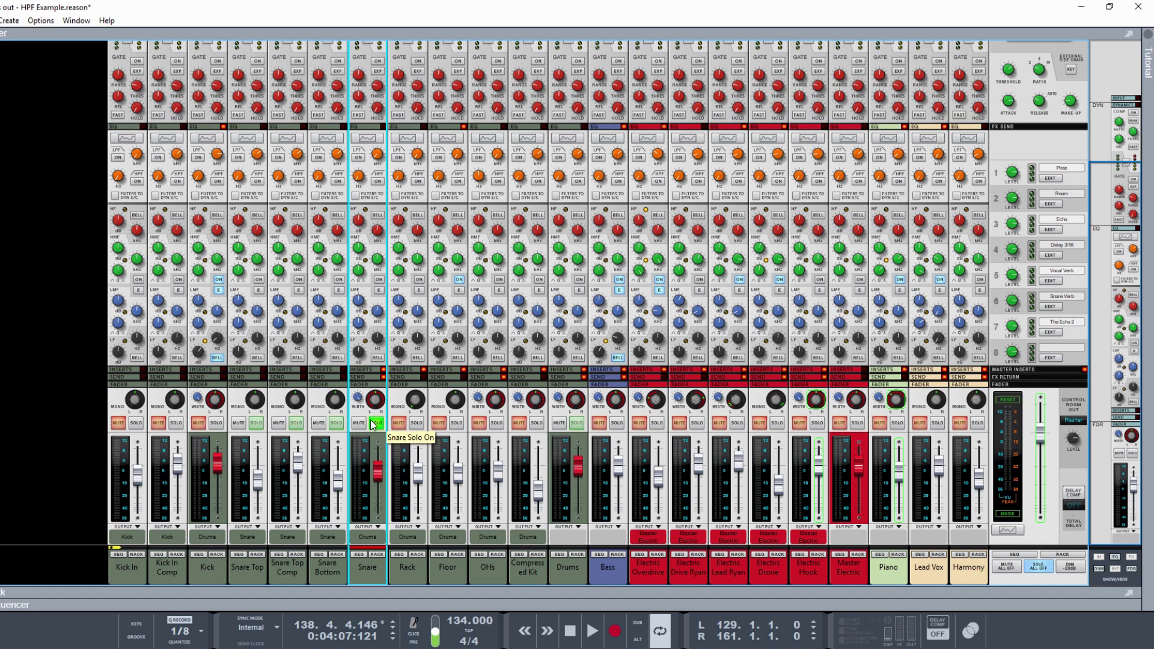
key("space")
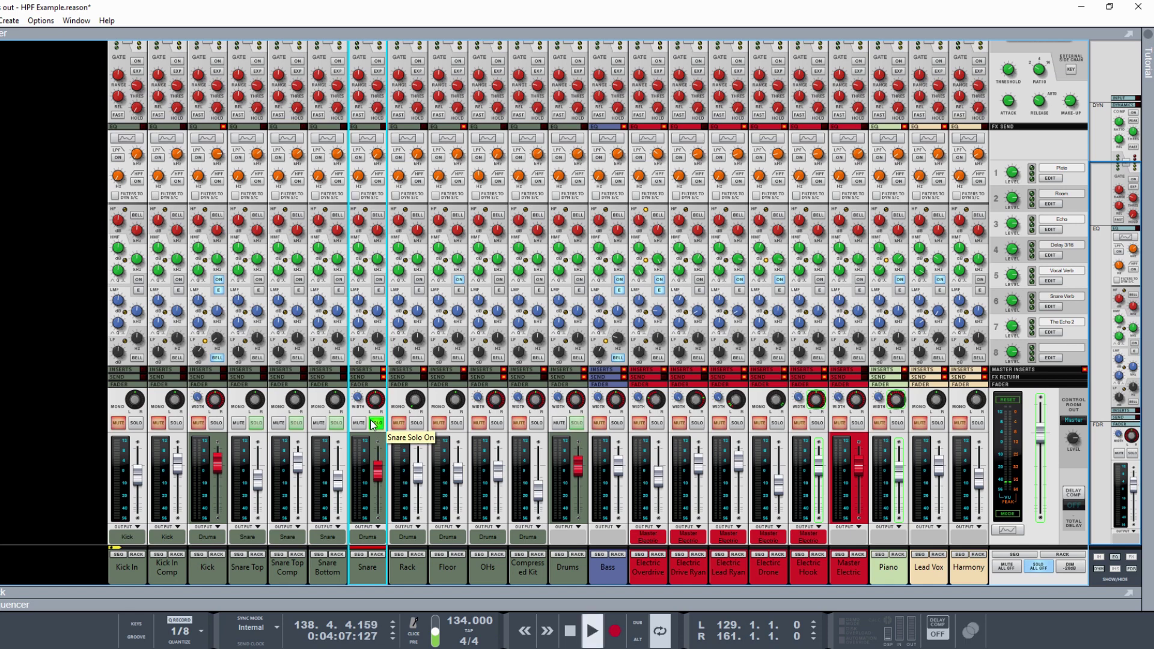
left_click(378, 182)
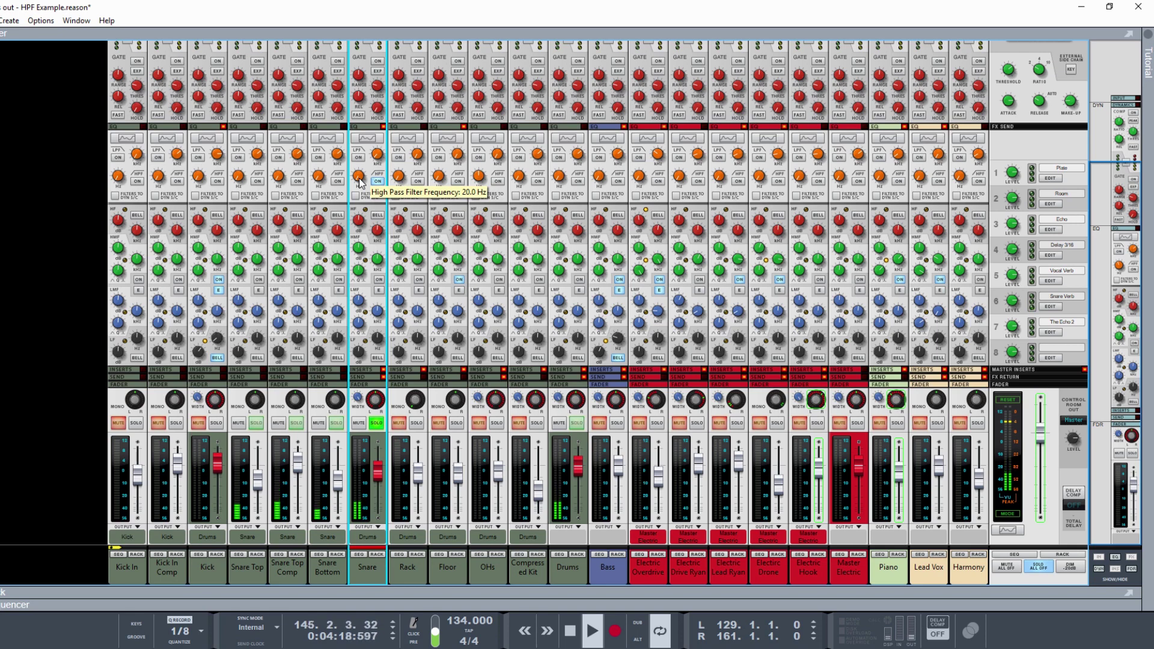
left_click_drag(359, 182, 363, 119)
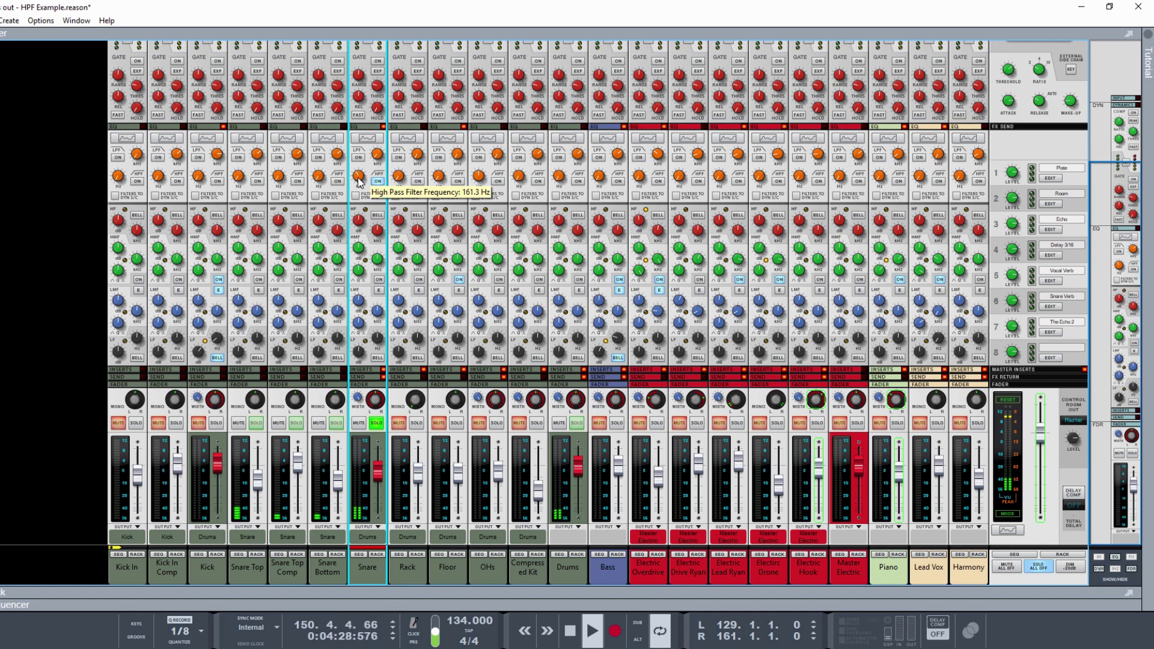
Compare the Snare high-pass filter on and off, stop playback, and leave it on
scroll(359, 176, "down", 4)
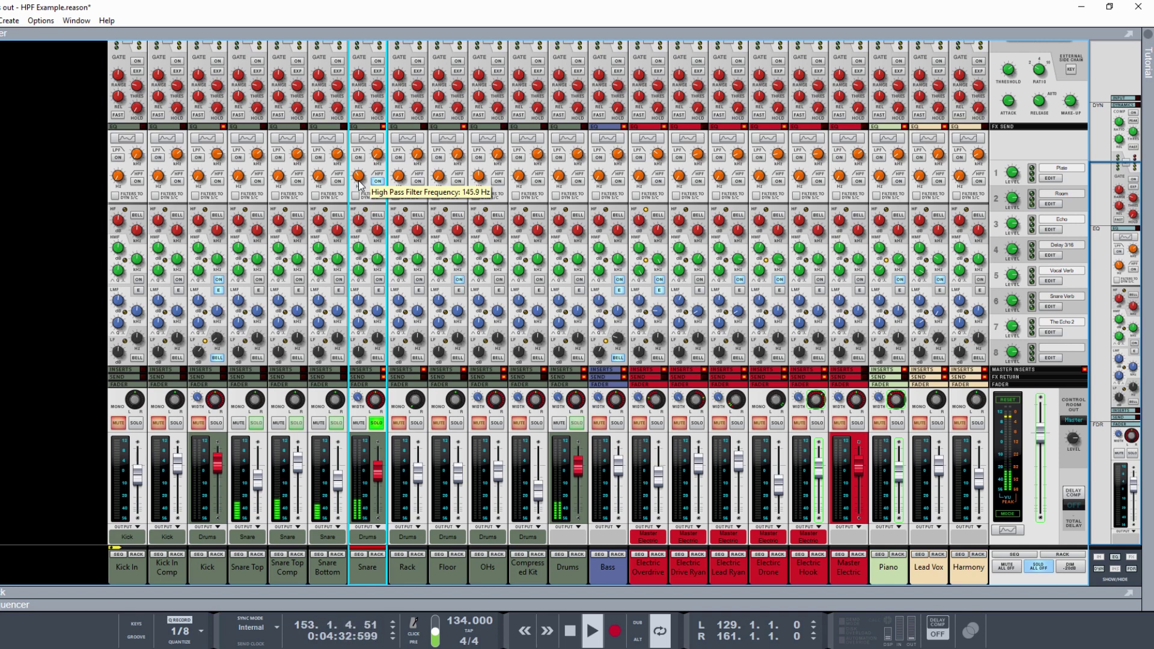
scroll(359, 181, "down", 2)
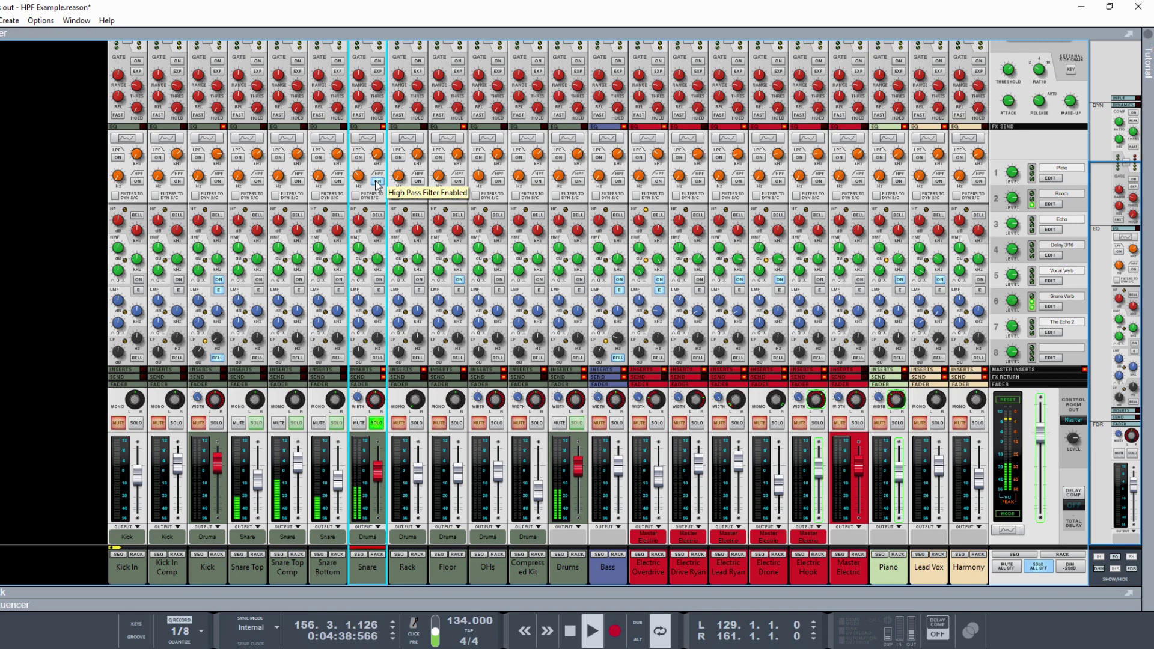
left_click(378, 182)
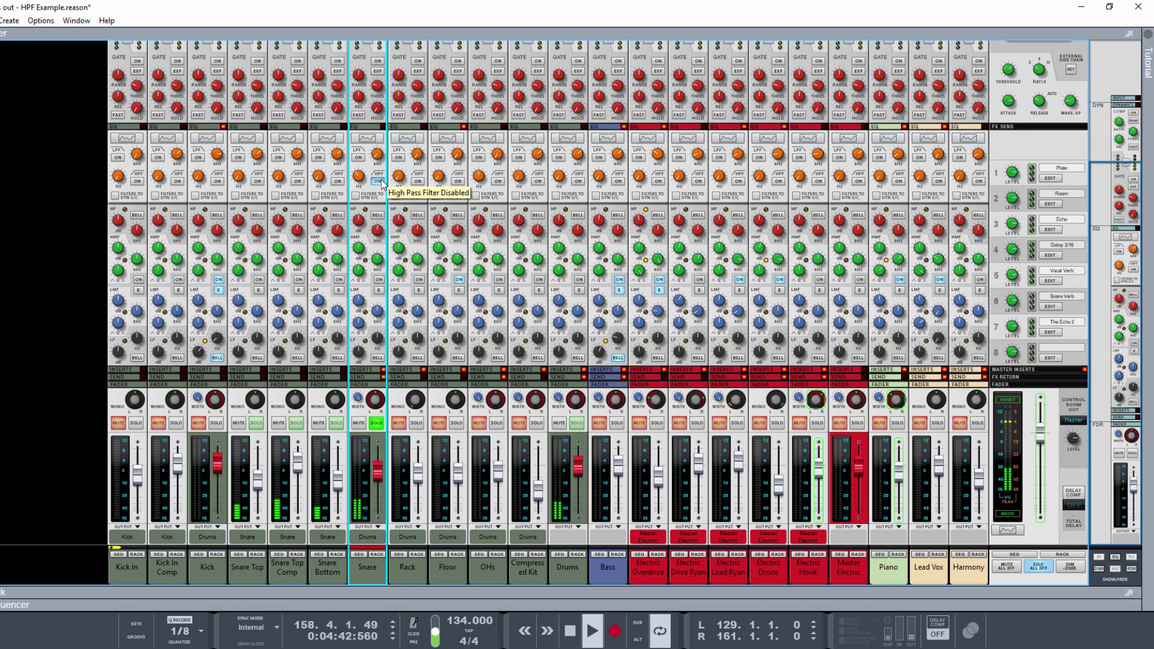
left_click(379, 181)
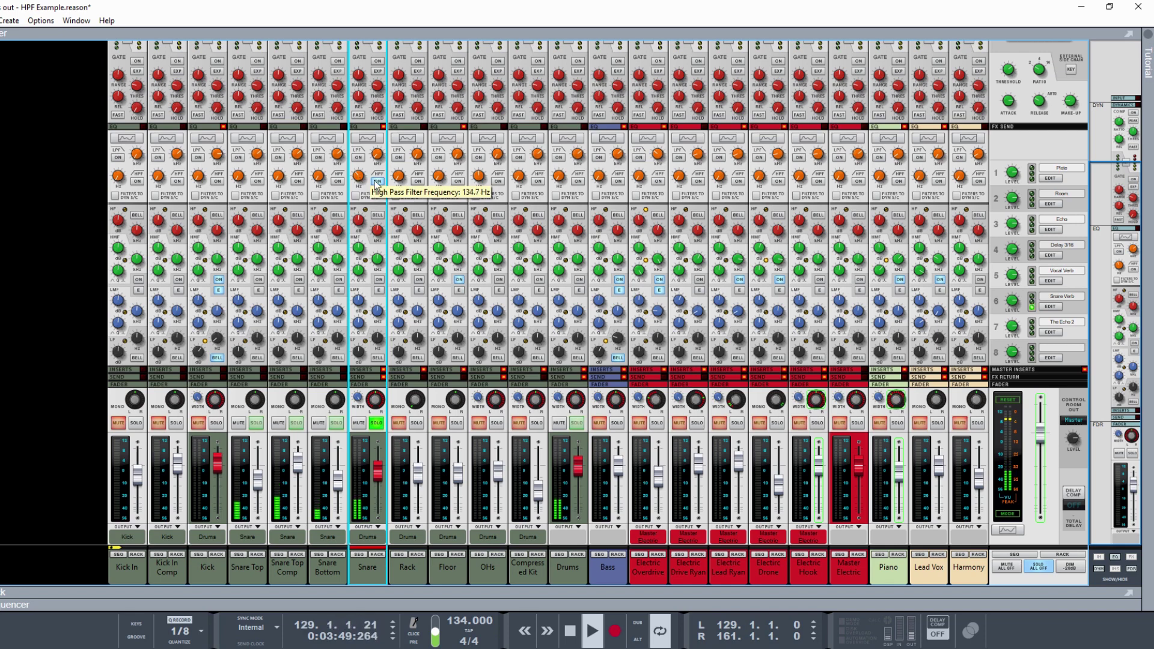
left_click(381, 181)
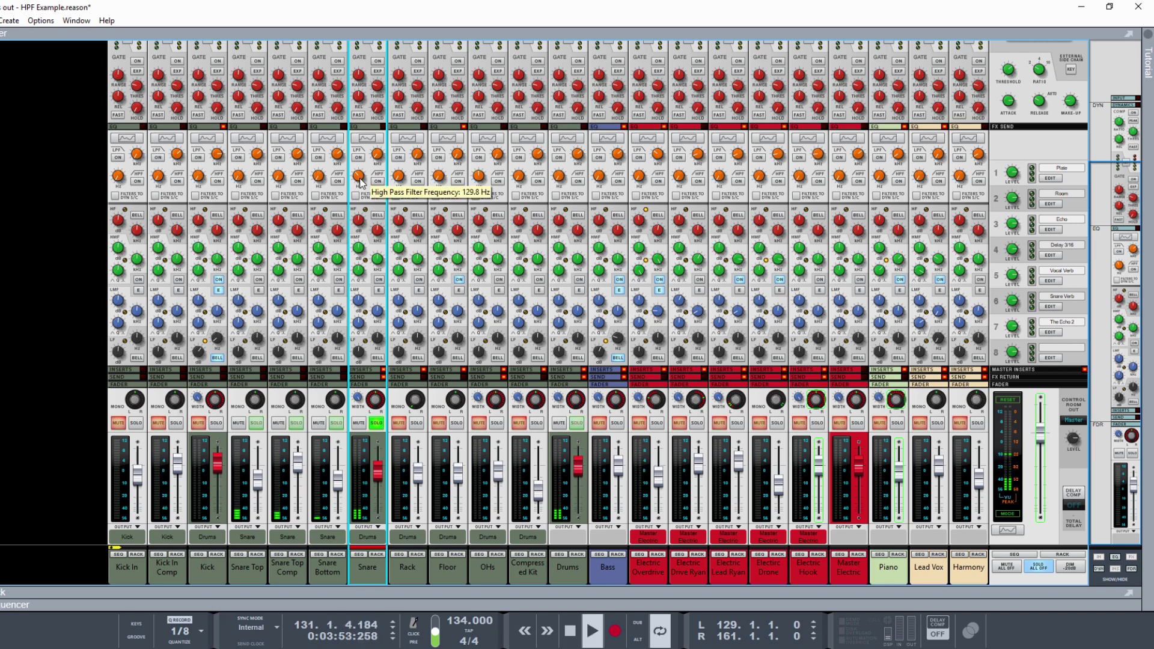
left_click(376, 181)
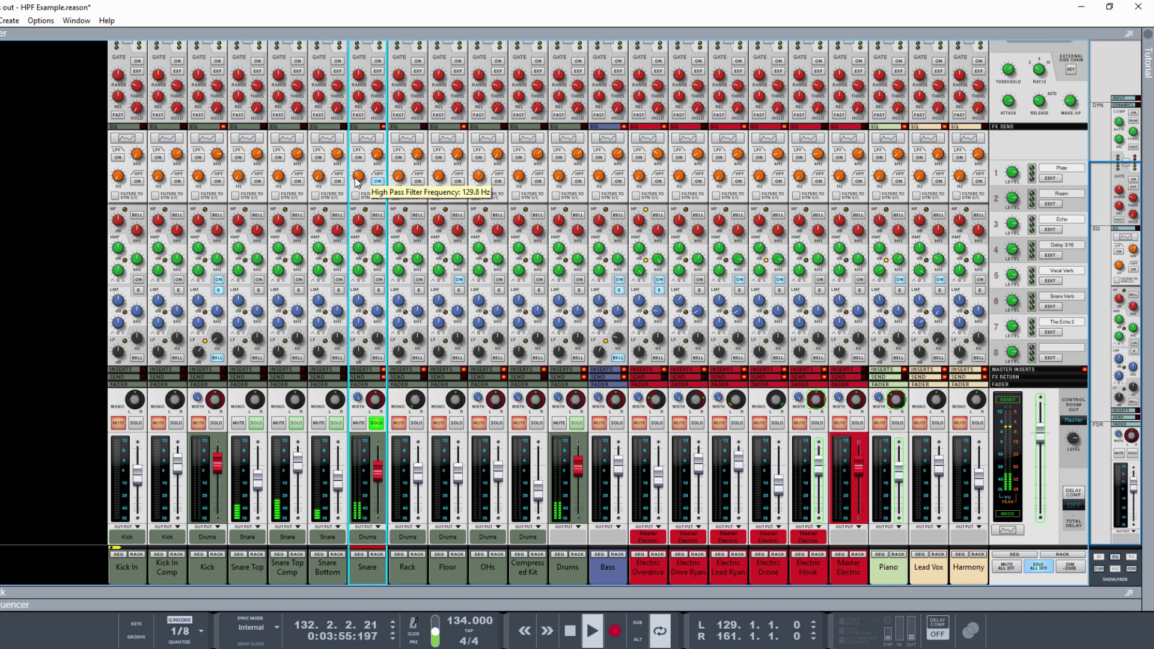
left_click(376, 181)
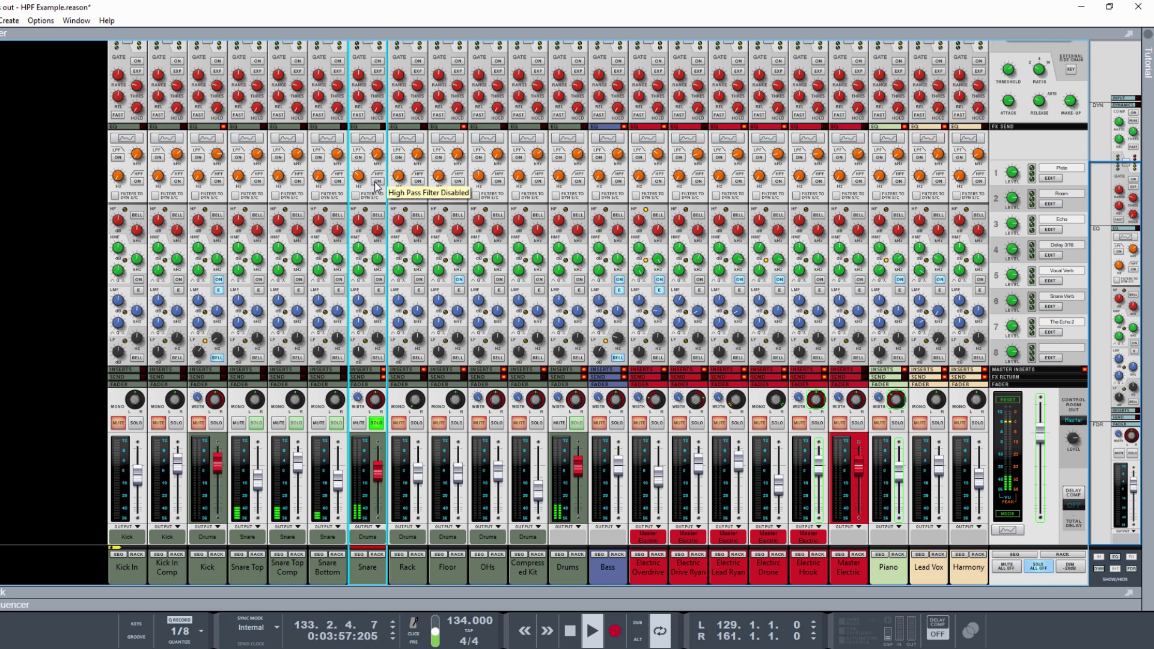
key("space")
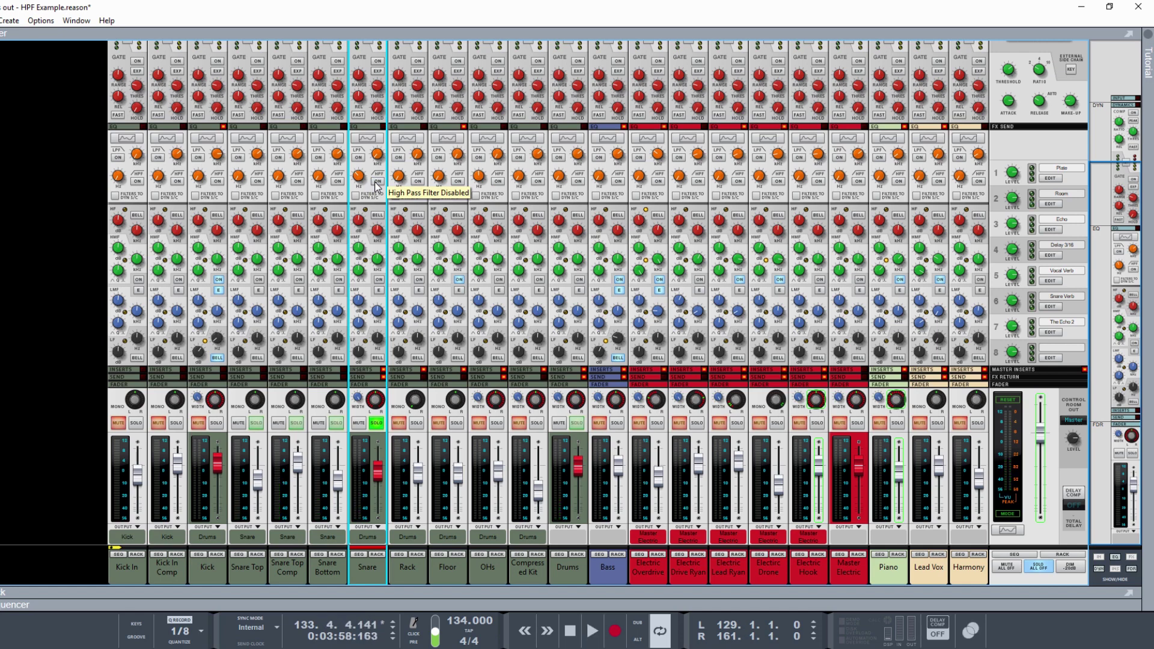
left_click(376, 182)
Solo the Rack channel, start playback, and loop bars 144–145 in the sequencer
left_click(409, 270)
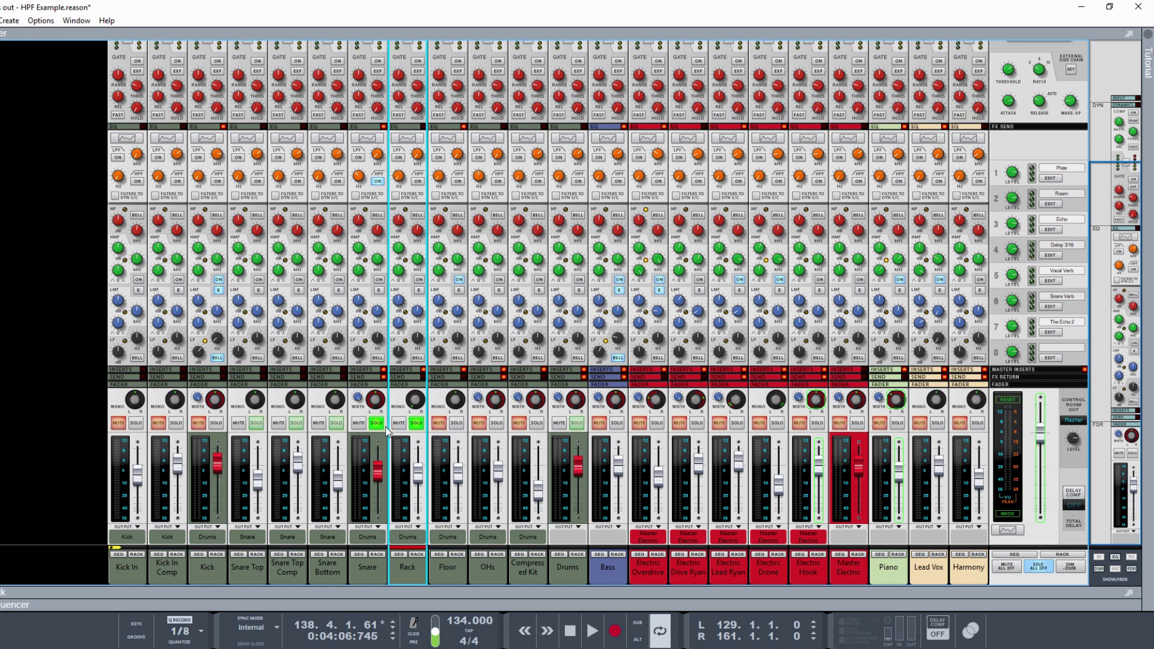
left_click(417, 423)
key("space")
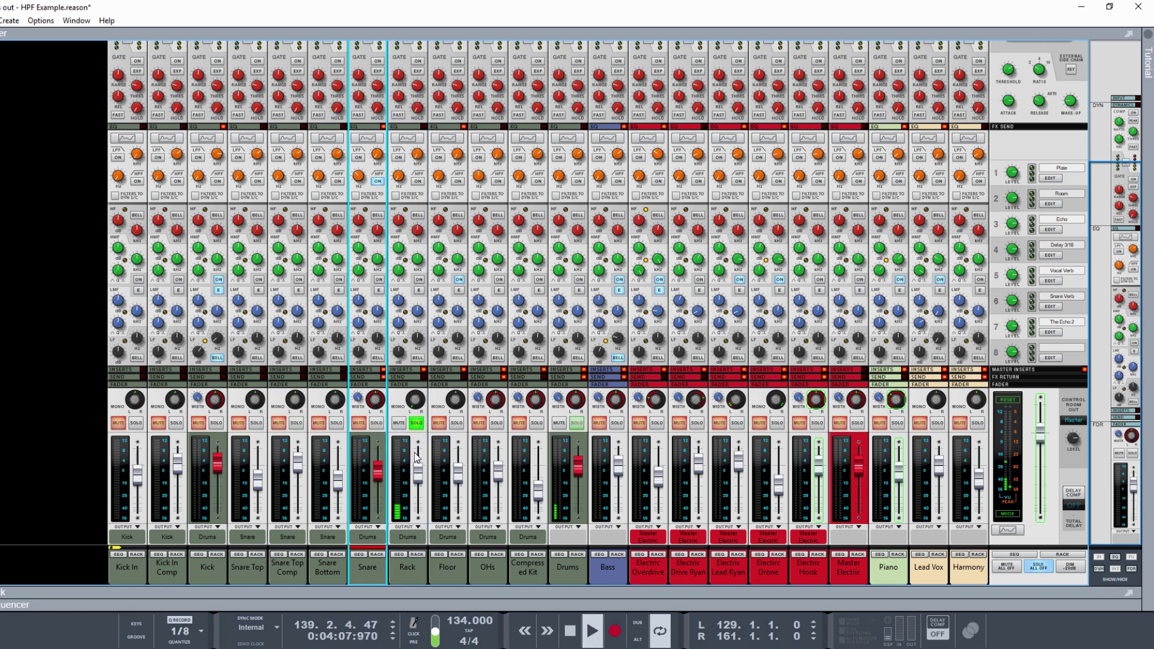
key("F7")
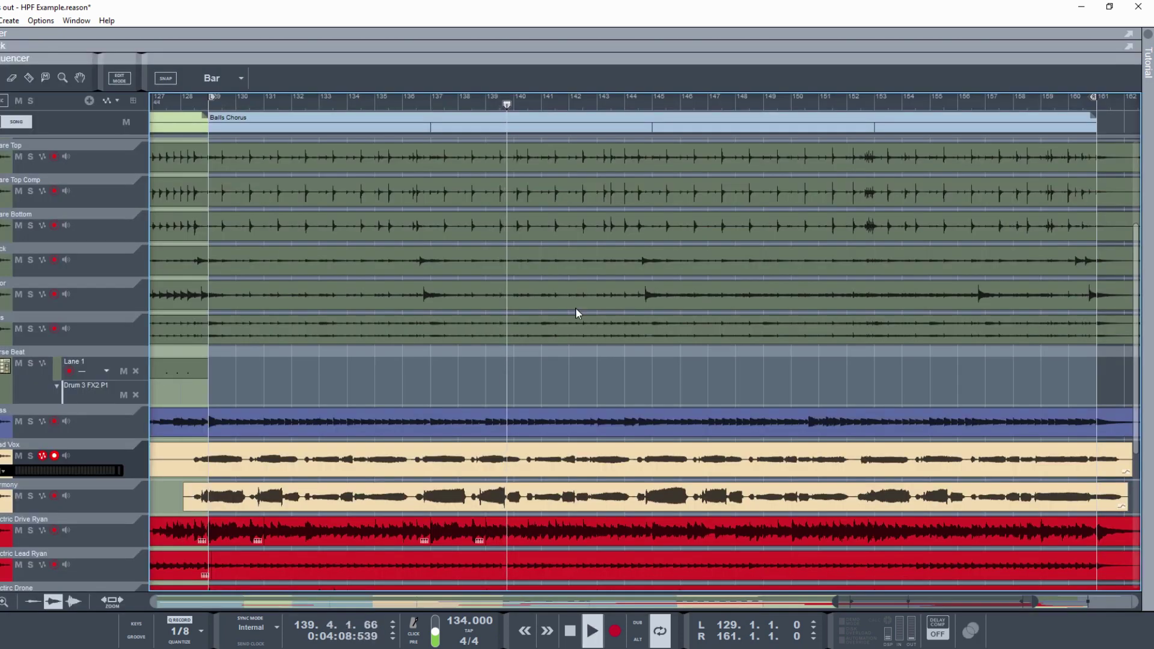
left_click(639, 104, "ctrl")
left_click(647, 104, "alt")
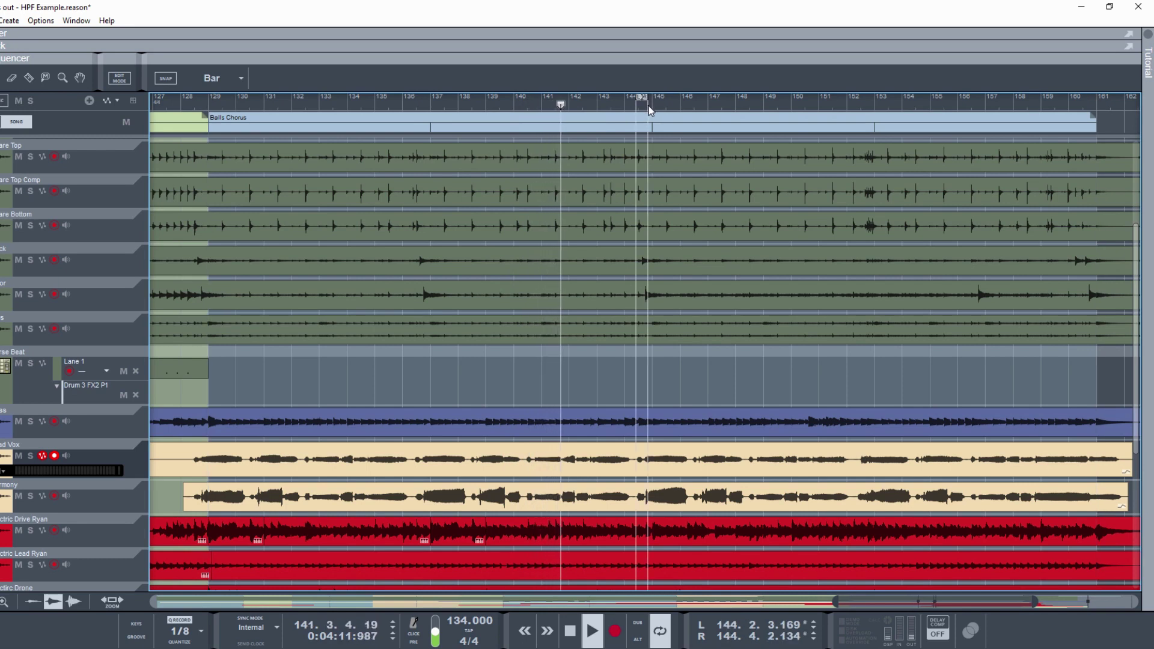
left_click(652, 103, "alt")
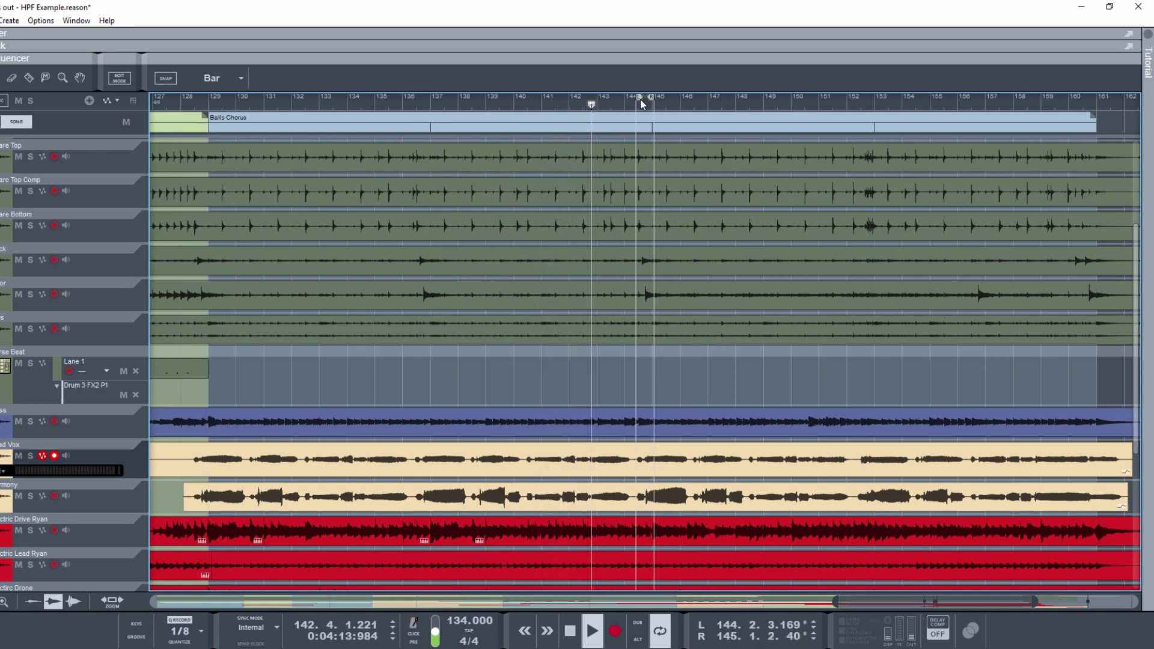
left_click(640, 104, "ctrl")
left_click(655, 104, "alt")
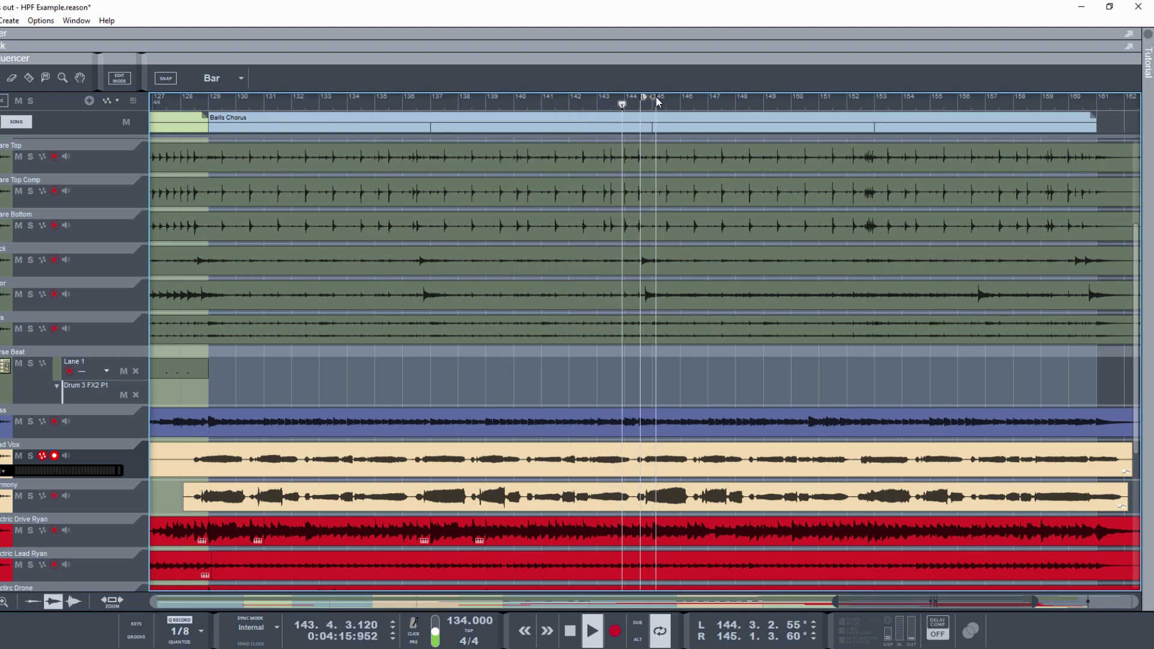
key("F5")
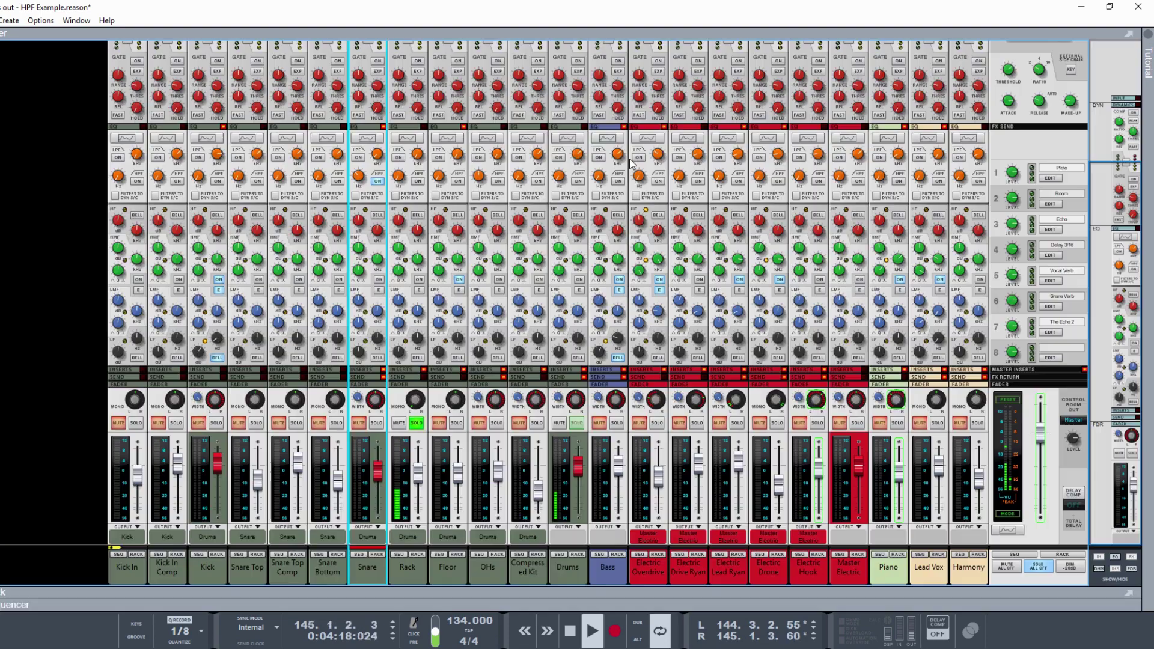
Enable the Rack high-pass filter at about 90.1 Hz and compare it on and off
left_click(415, 409)
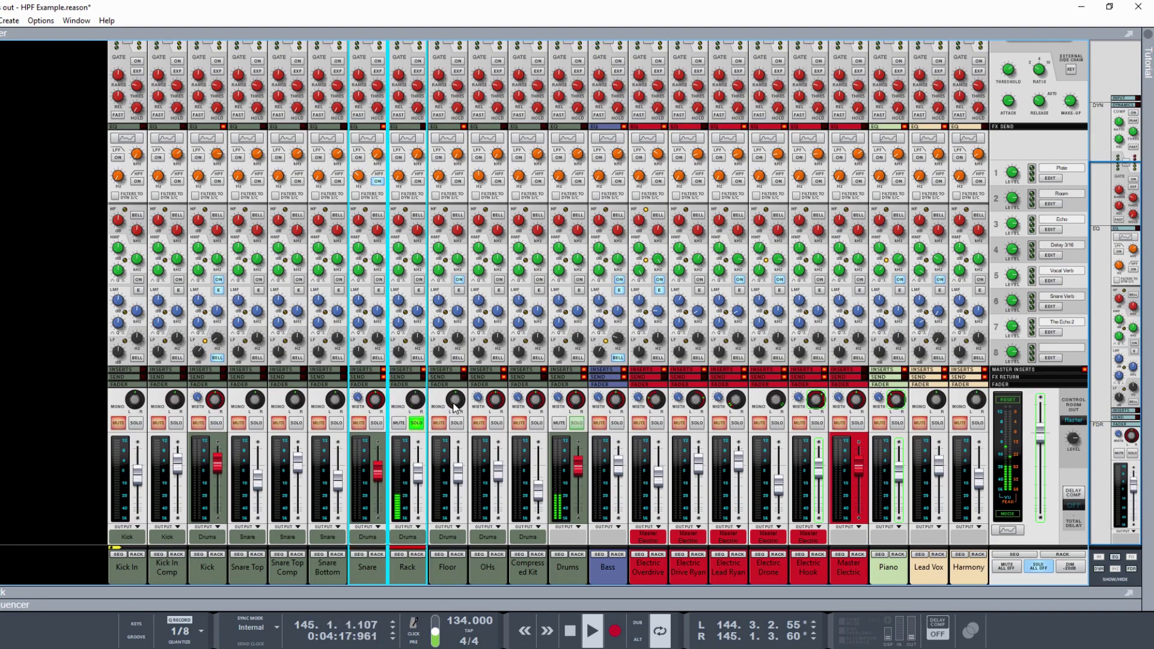
left_click(418, 181)
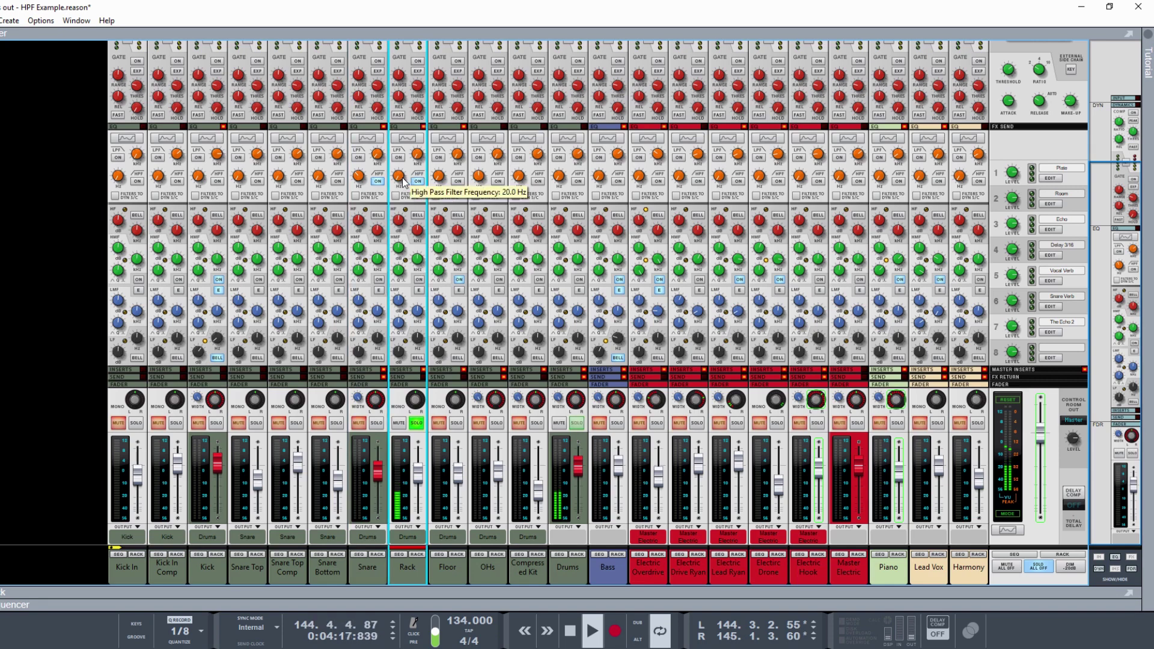
left_click_drag(403, 182, 419, 136)
left_click(419, 181)
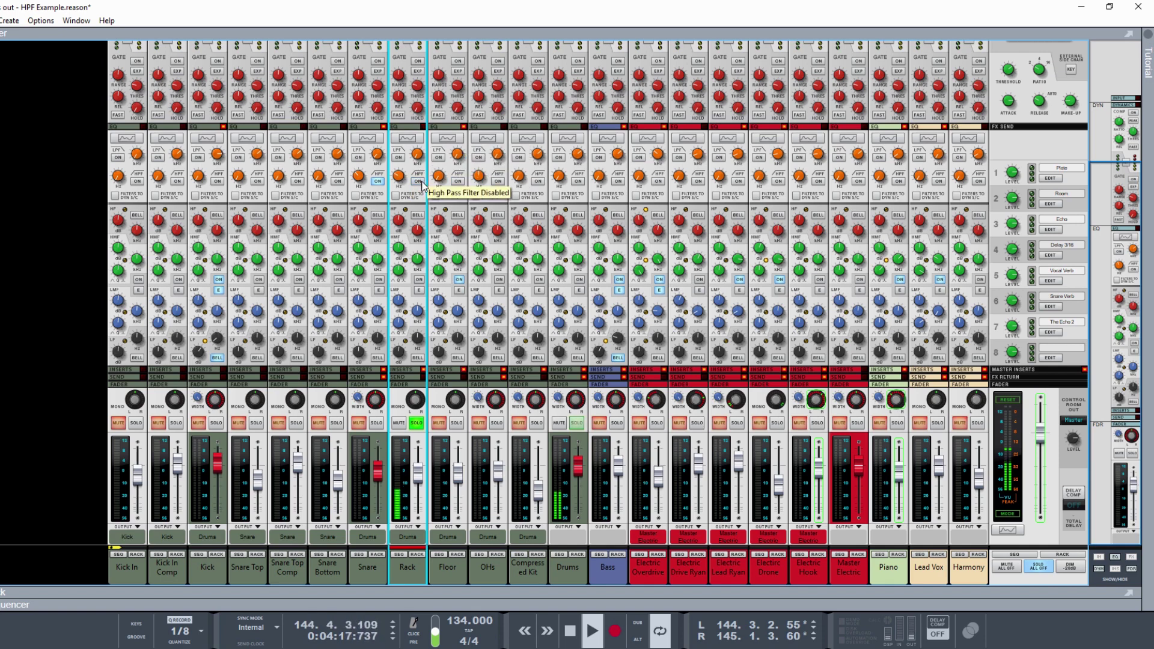
left_click(419, 182)
left_click(421, 182)
left_click(421, 182)
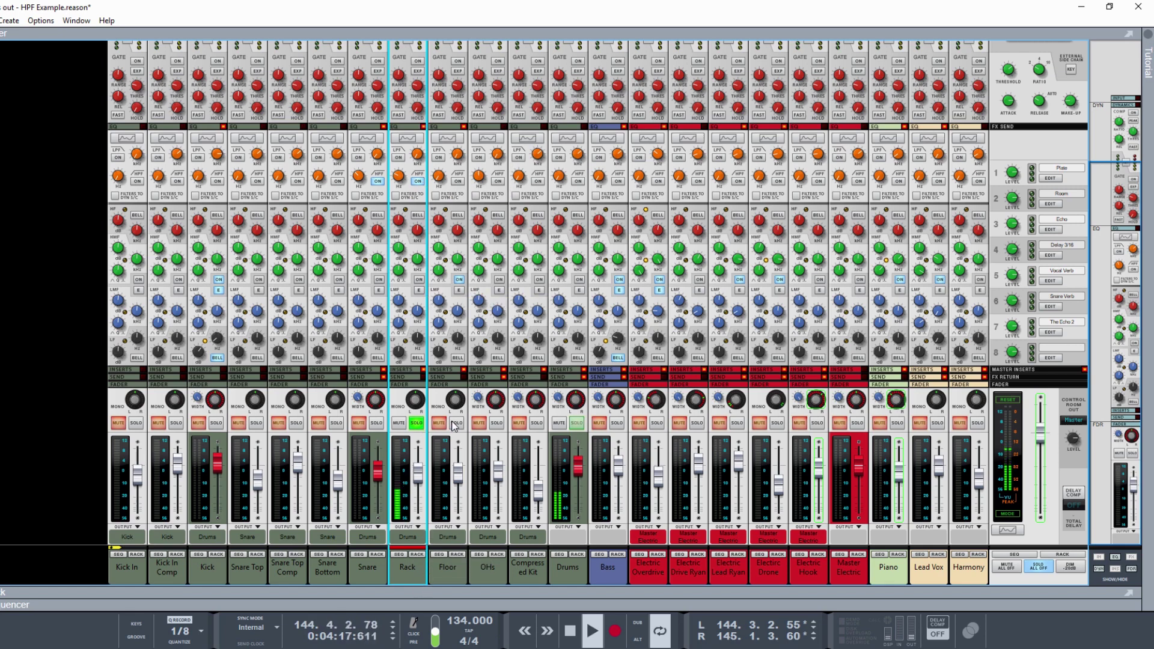
Solo the Floor channel and switch on its high-pass filter at about 62.2 Hz
left_click(456, 423)
left_click(416, 423)
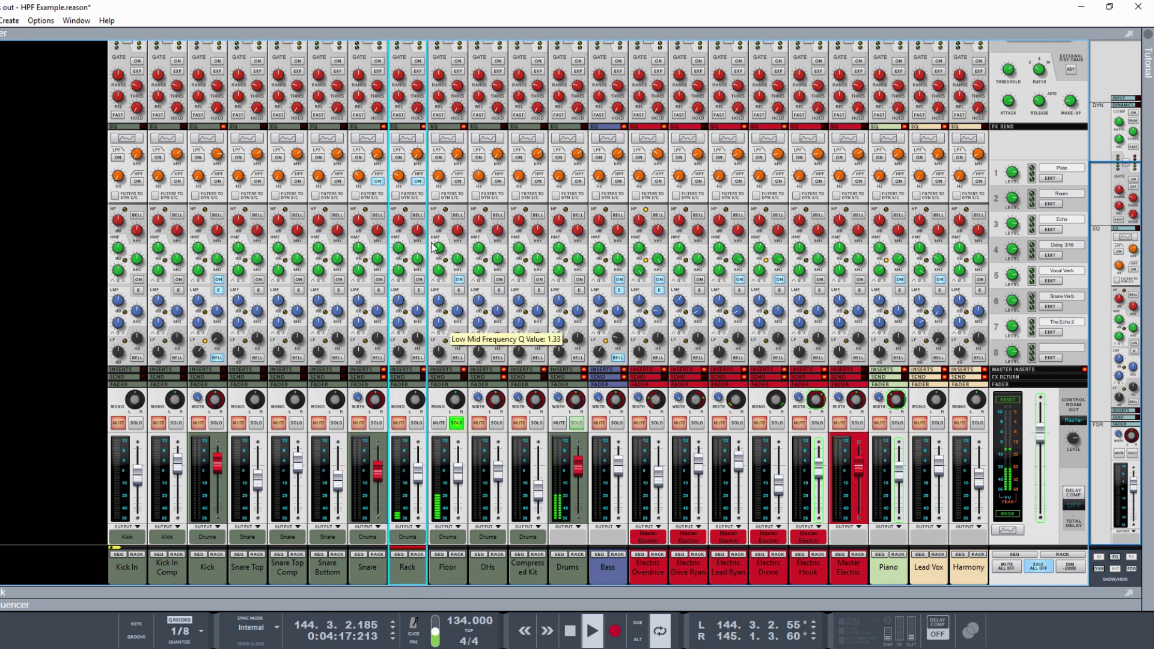
left_click(457, 180)
left_click_drag(443, 183, 448, 155)
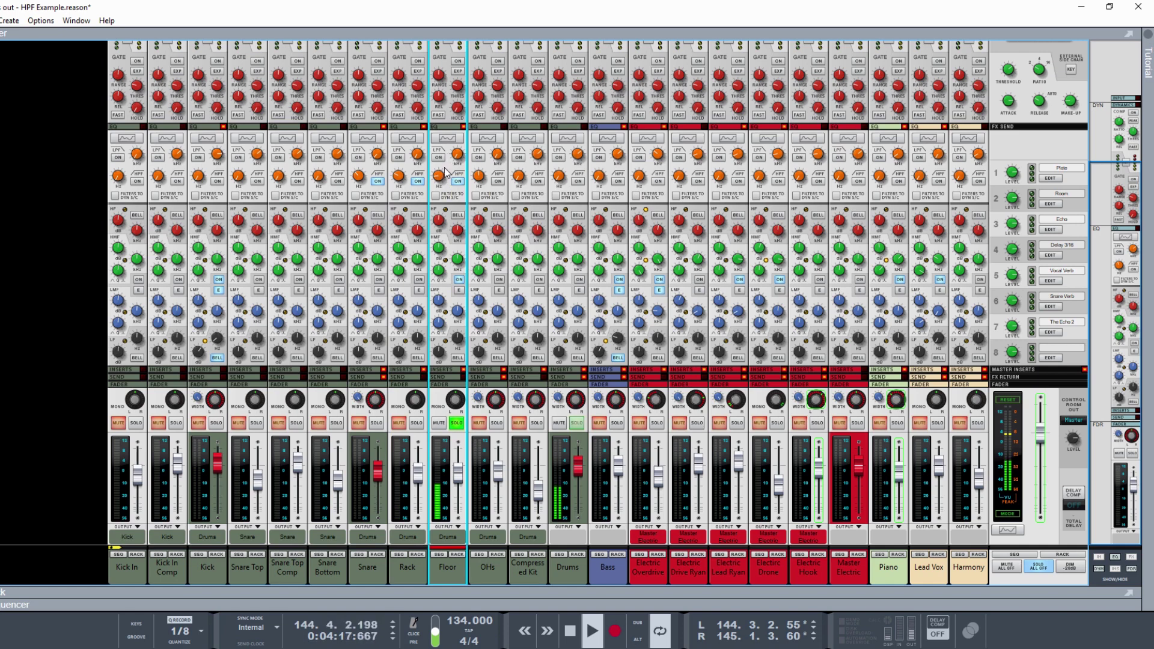
Solo the OHs channel and set the loop to bars 129–161 in the sequencer
left_click(497, 422)
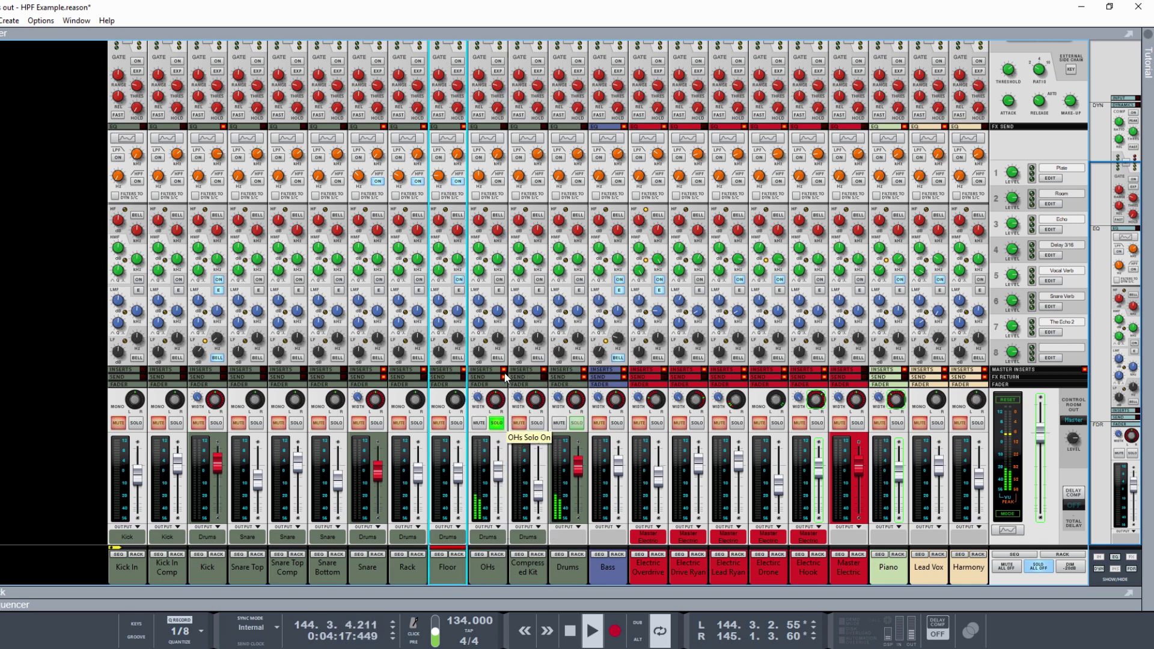
key("F7")
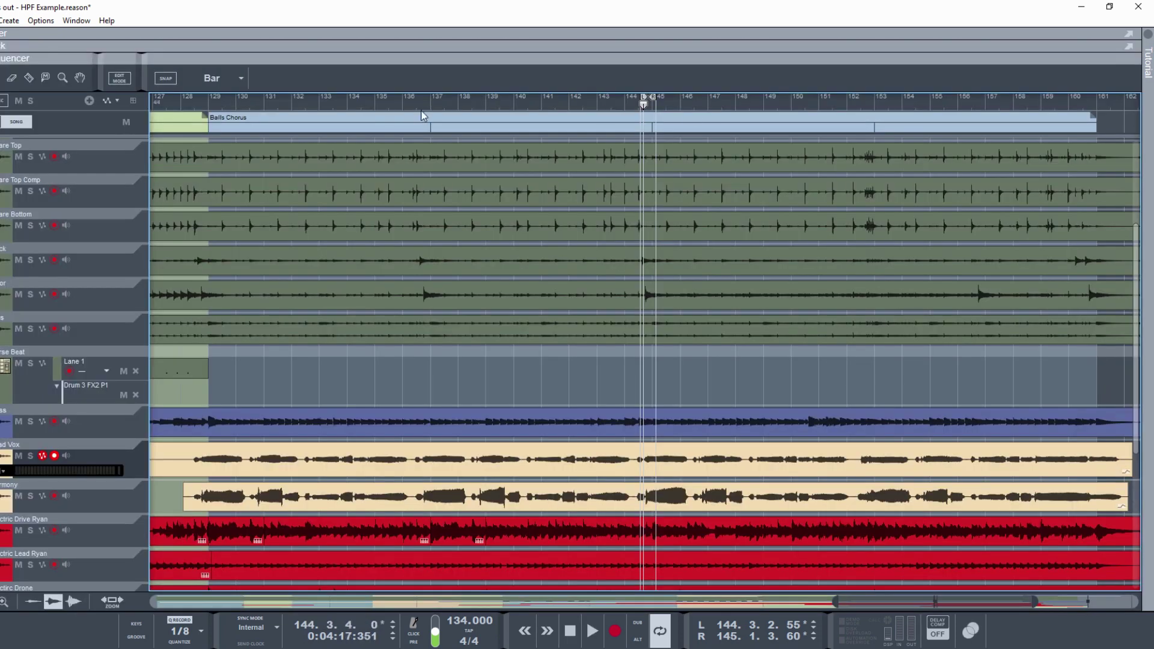
key("ctrl+k")
left_click(209, 101, "ctrl")
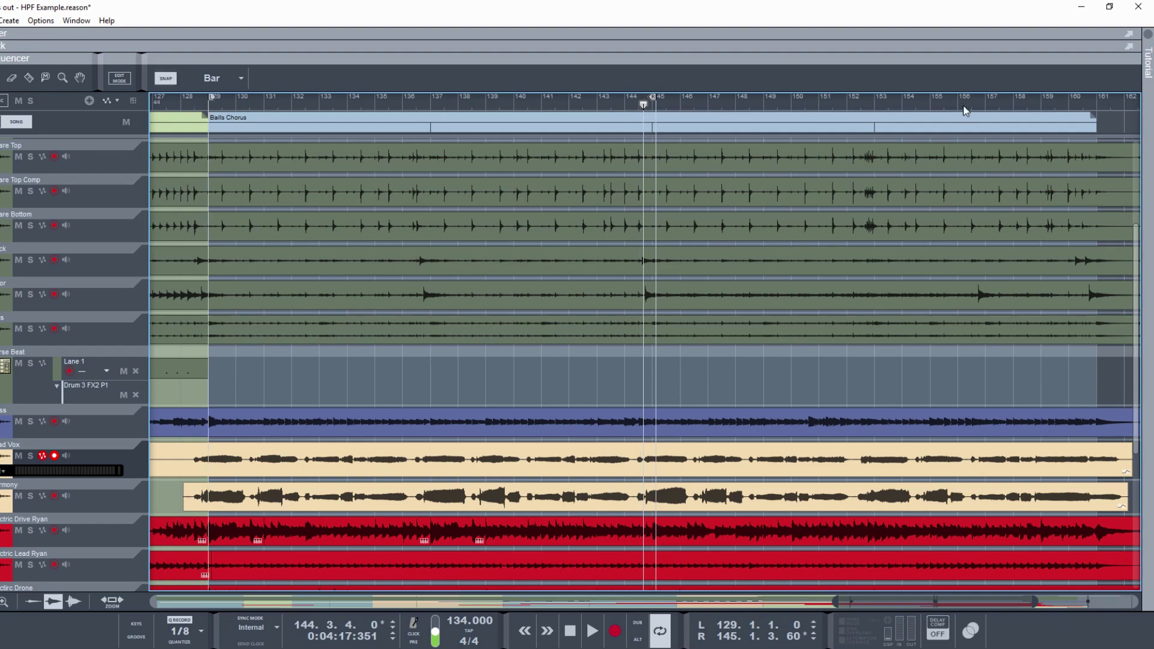
left_click(1095, 104, "alt")
key("F5")
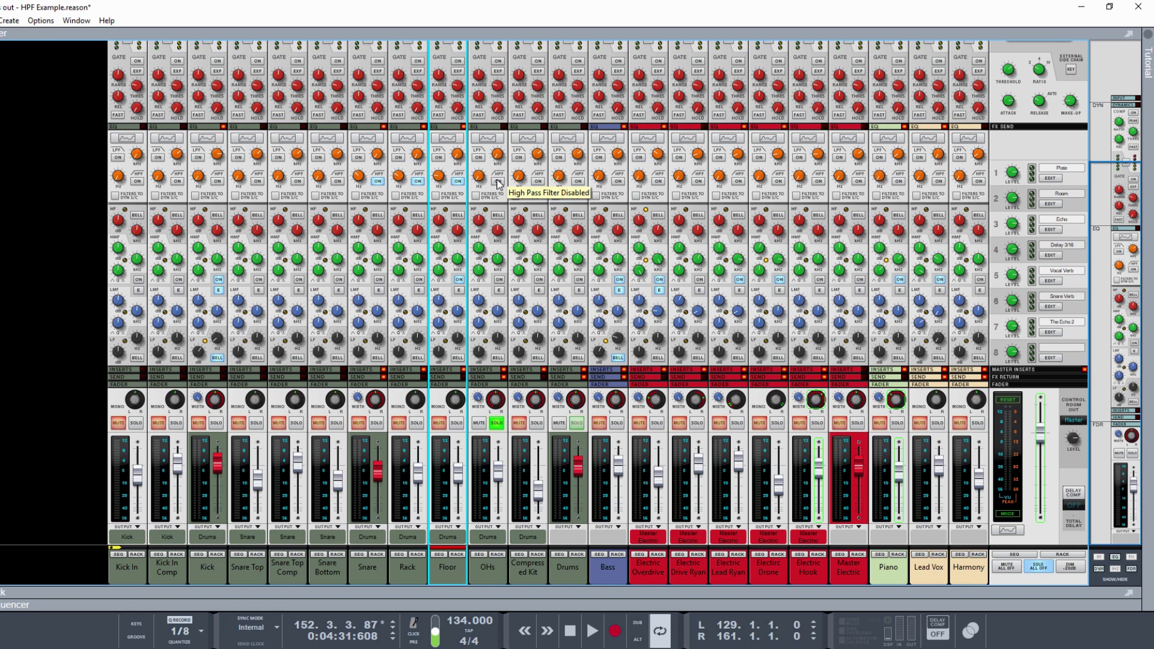
Enable the OHs high-pass filter at about 268 Hz, compare it during playback, then solo Electric Overdrive
left_click(498, 181)
key("space")
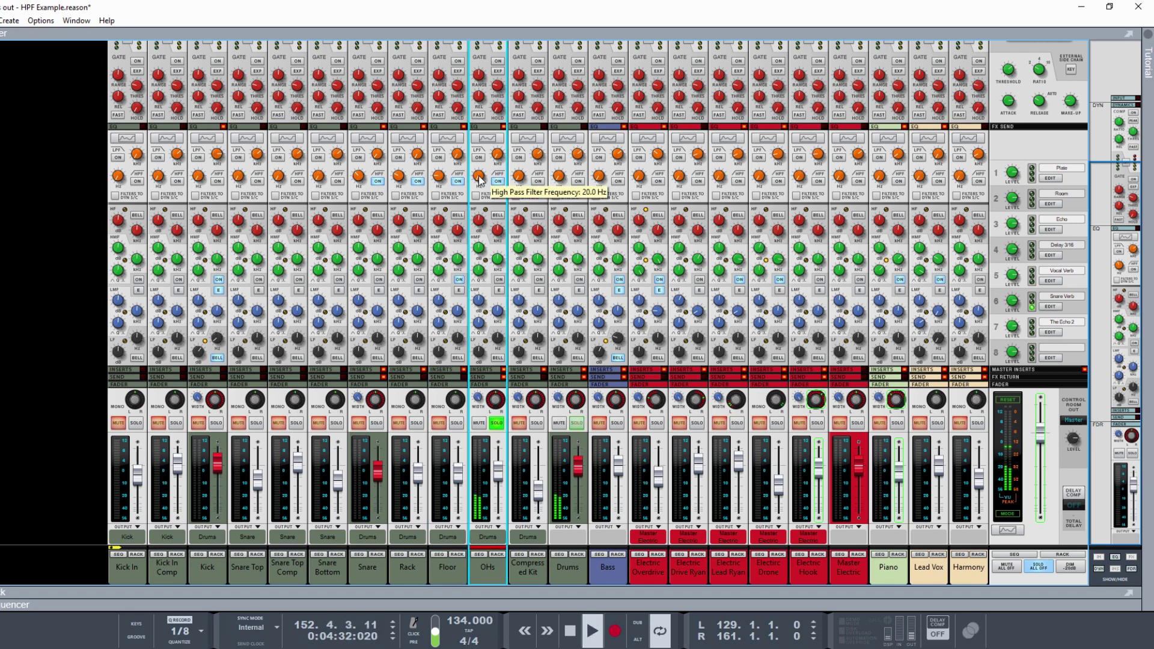
left_click_drag(480, 179, 488, 142)
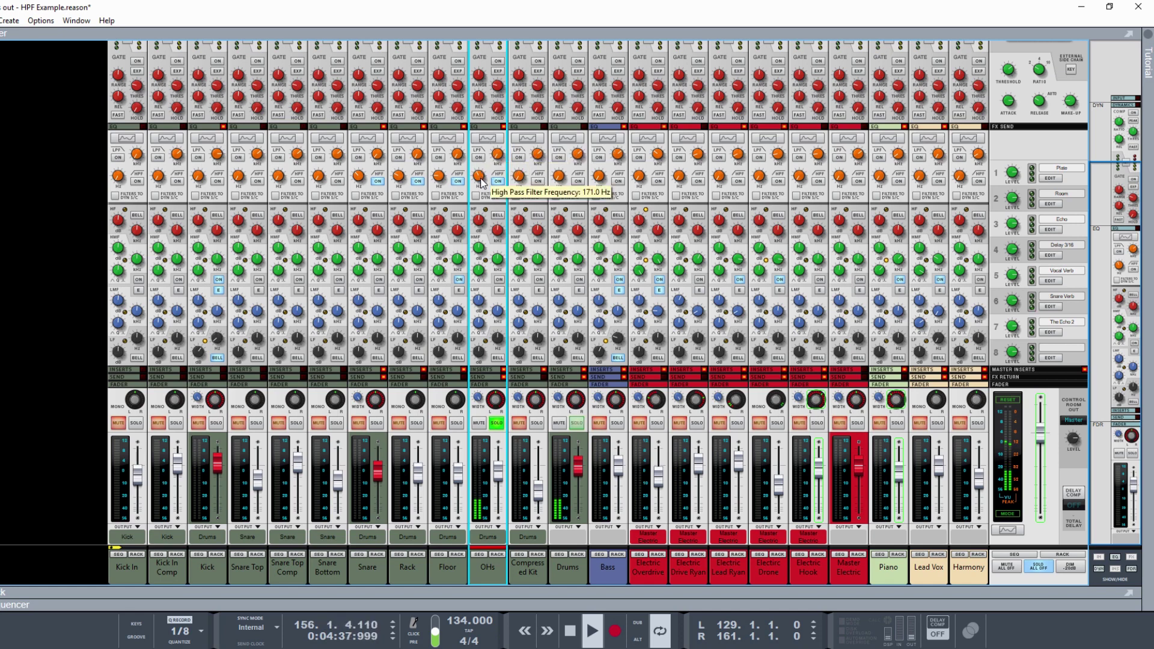
scroll(482, 183, "up", 3)
left_click_drag(483, 184, 483, 175)
left_click(497, 181)
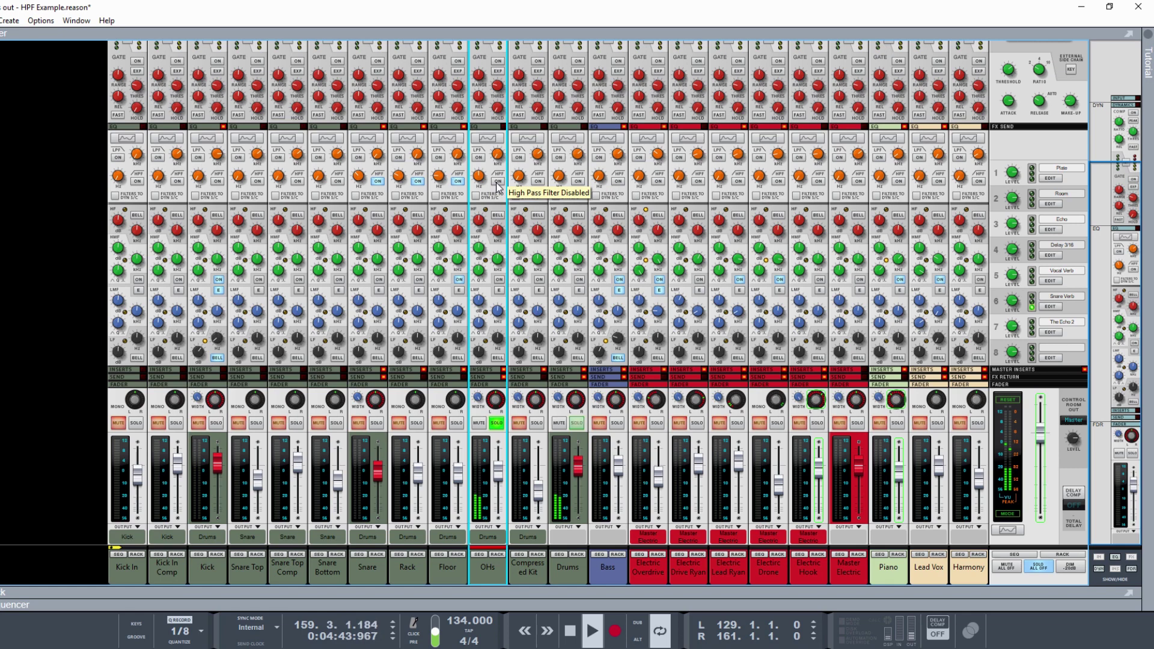
left_click(497, 183)
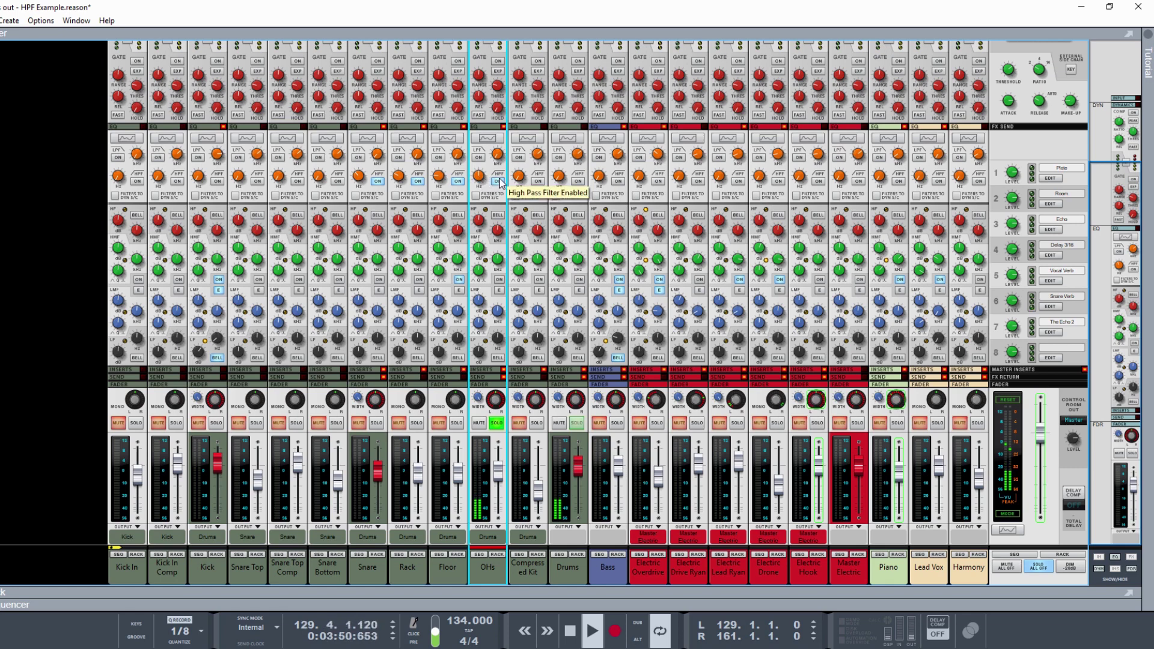
left_click(498, 183)
left_click(498, 182)
left_click(498, 182)
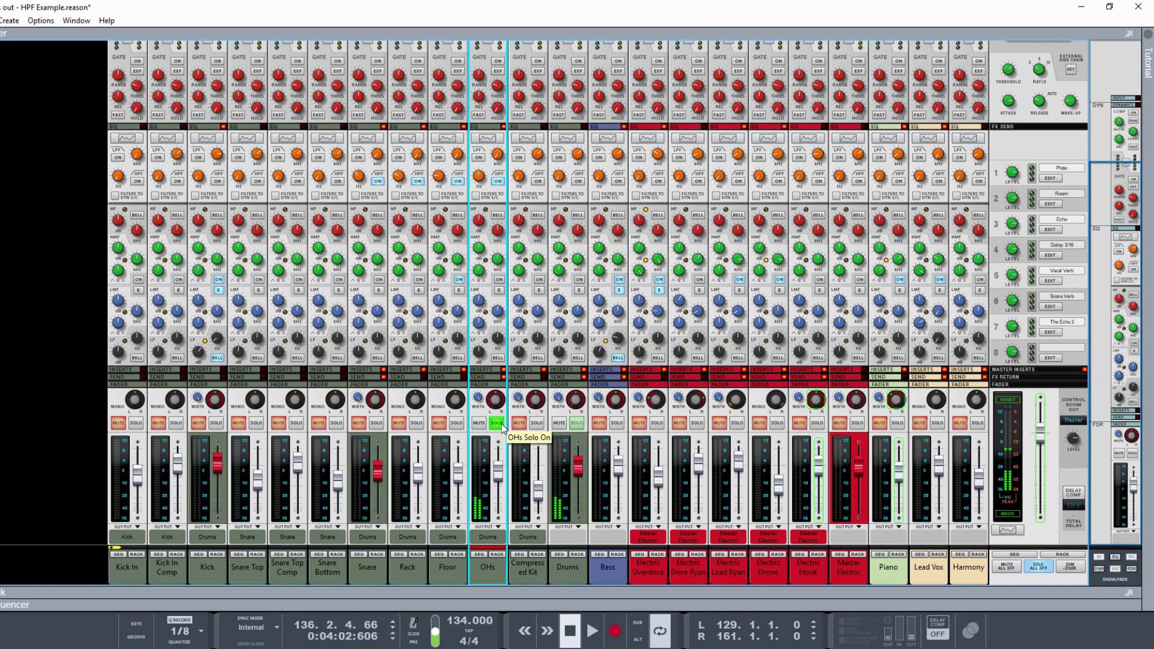
left_click(657, 422)
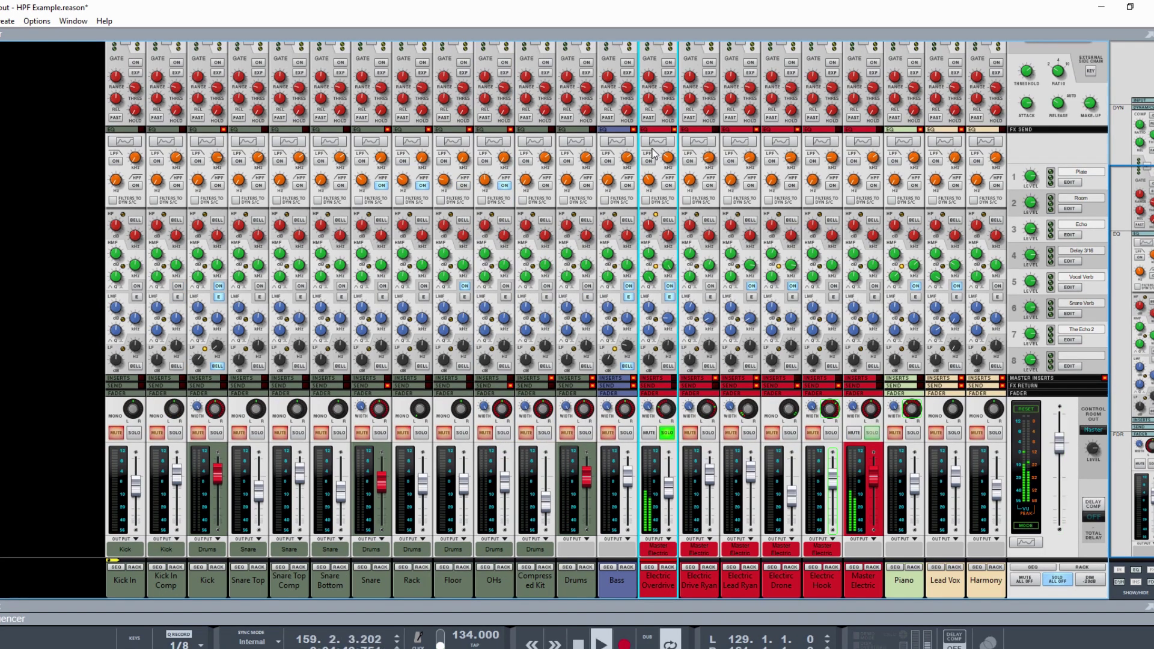
Switch on Electric Overdrive's high-pass filter, tune its cutoff by ear, then solo Electric Drive Ryan
left_click(668, 185)
left_click_drag(653, 194, 662, 138)
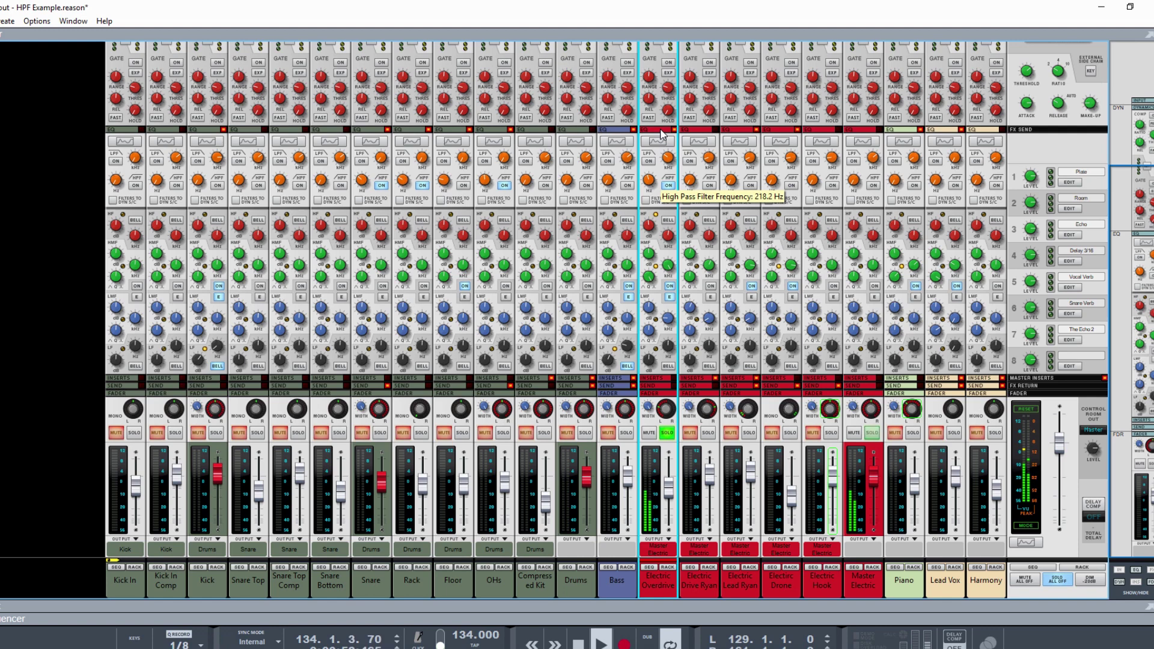
left_click(669, 185)
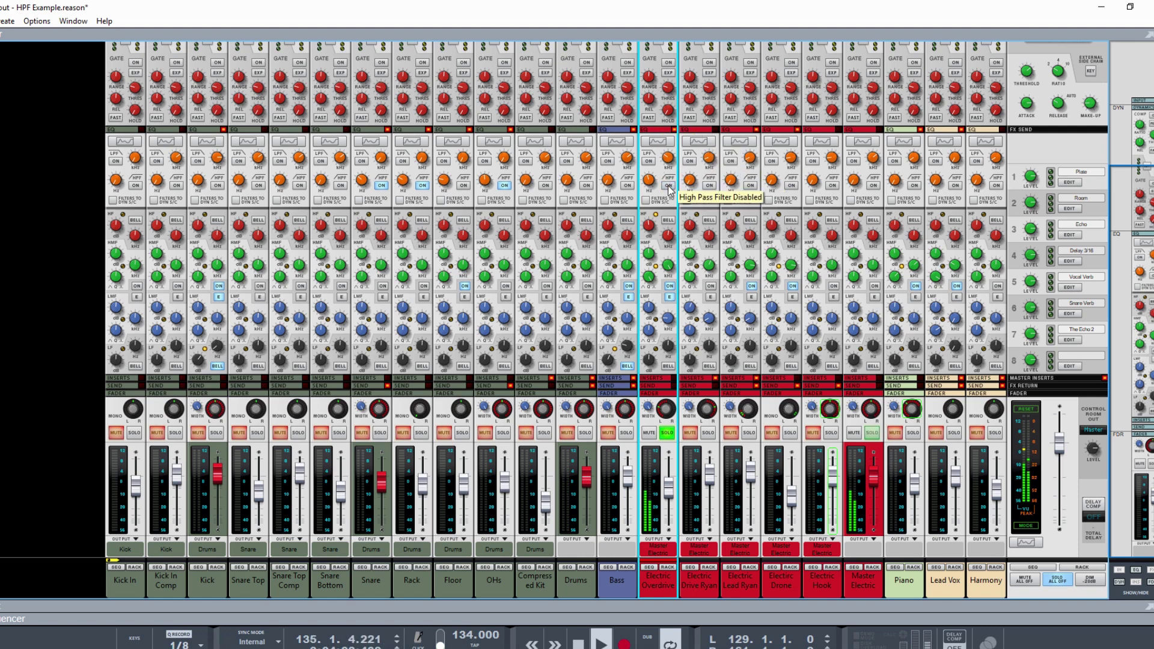
left_click(668, 185)
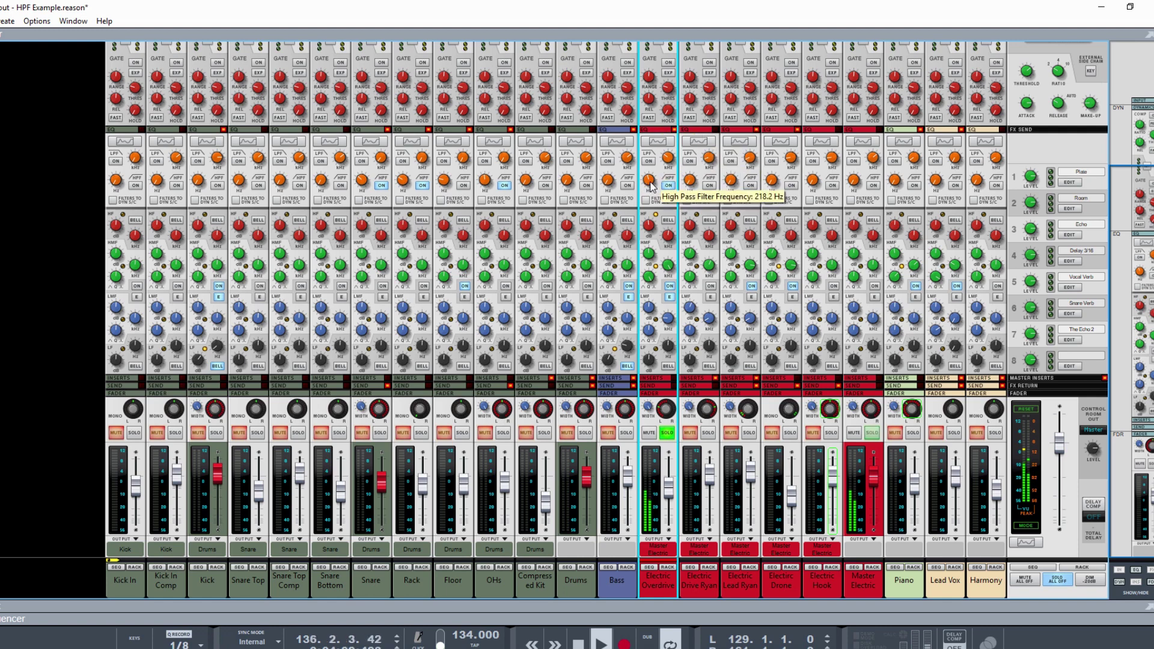
left_click_drag(654, 187, 654, 192)
left_click(668, 187)
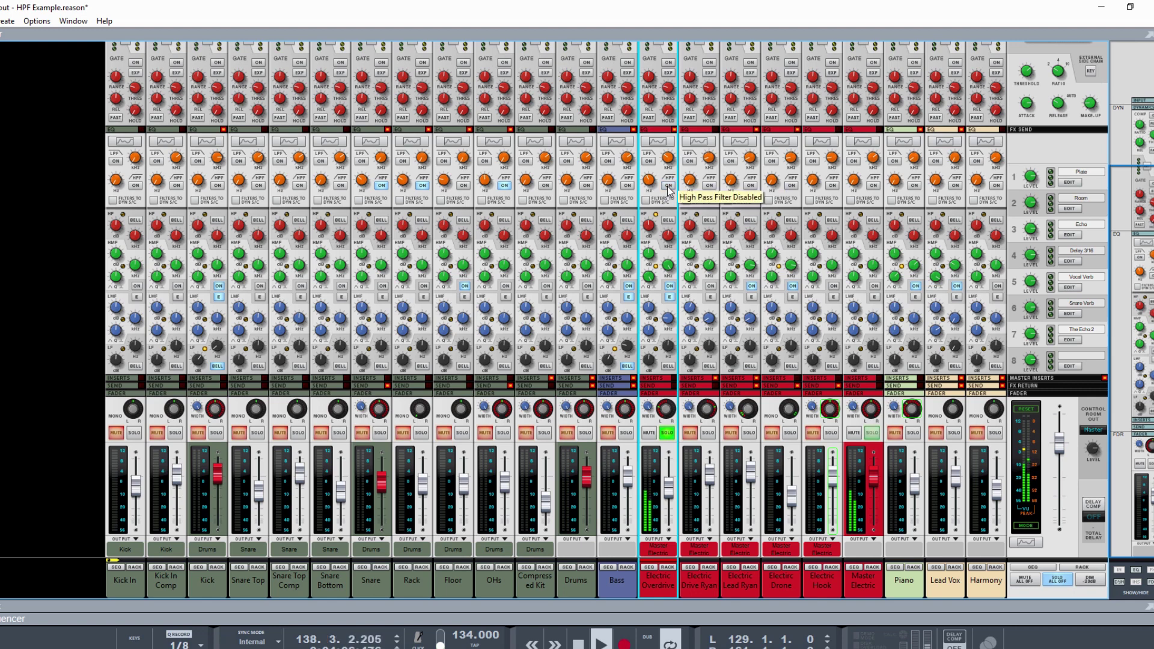
left_click(668, 186)
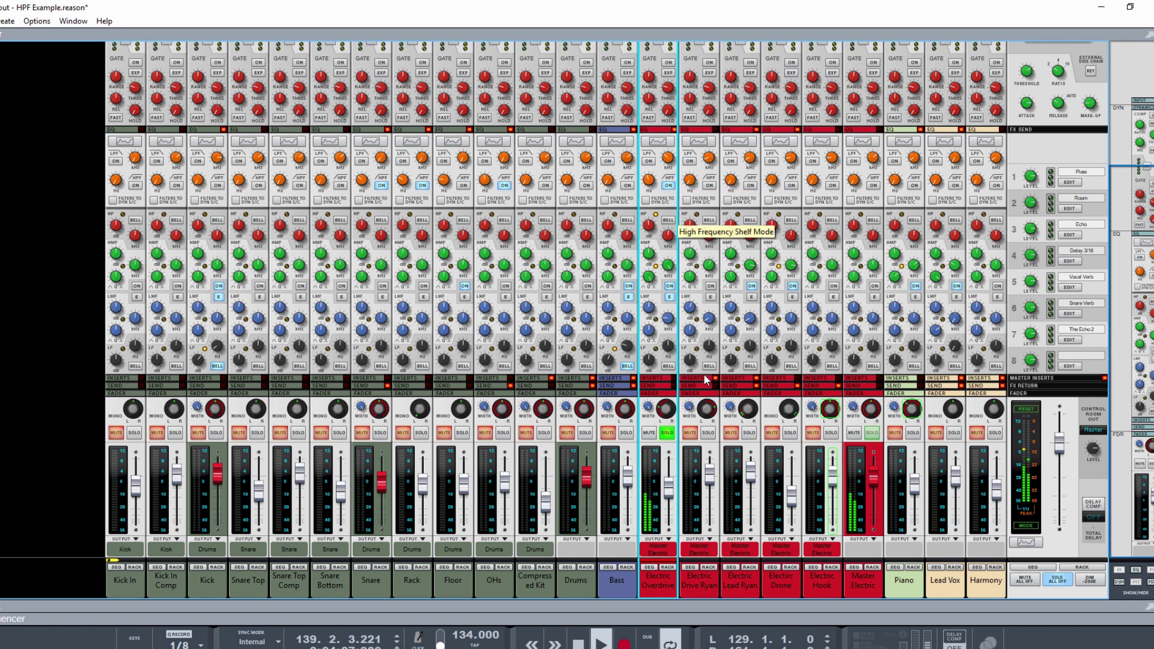
left_click(708, 432)
left_click(666, 433)
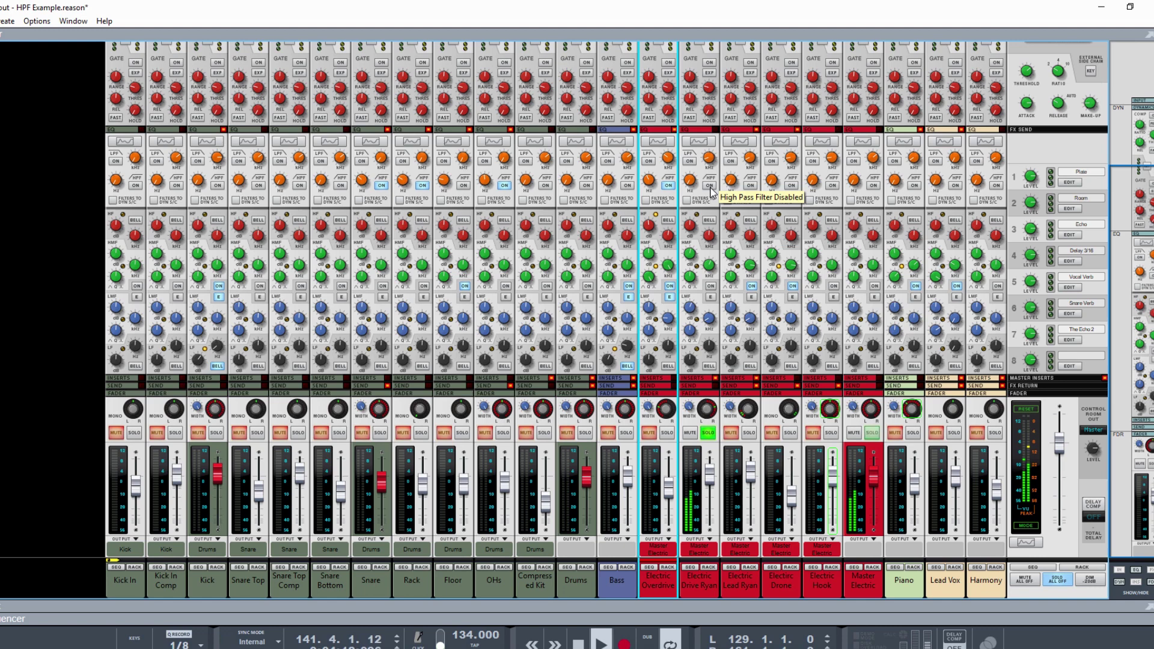
Enable Electric Drive Ryan's high-pass filter at about 148 Hz, compare it, and view it in Spectrum EQ
left_click(709, 187)
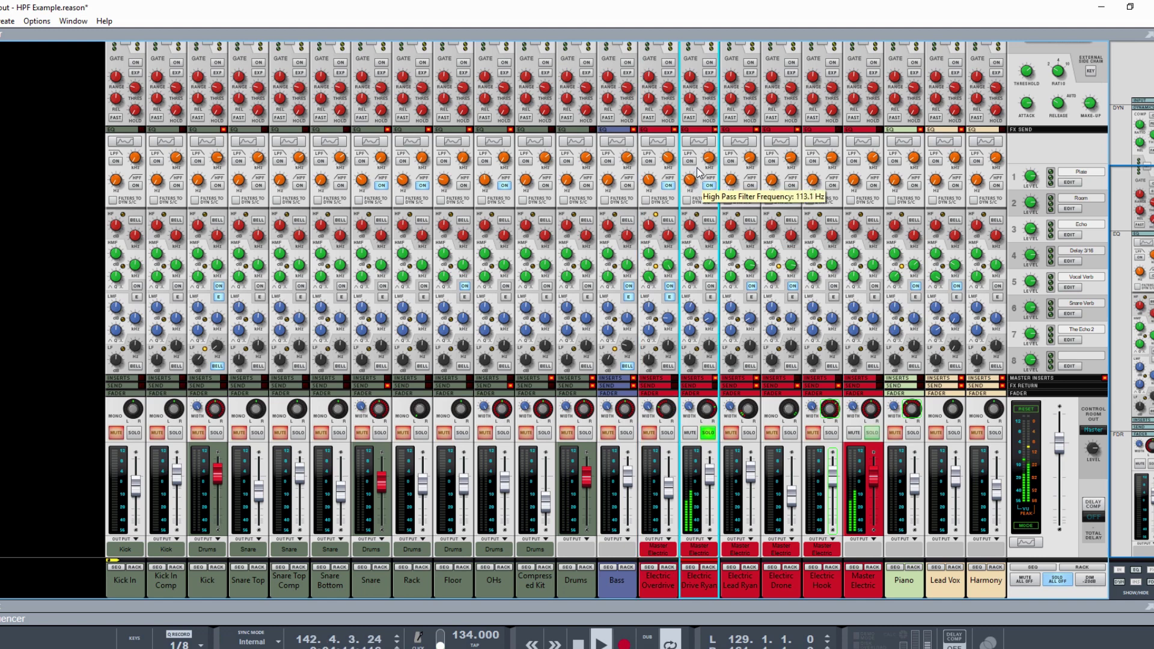
left_click_drag(699, 173, 701, 170)
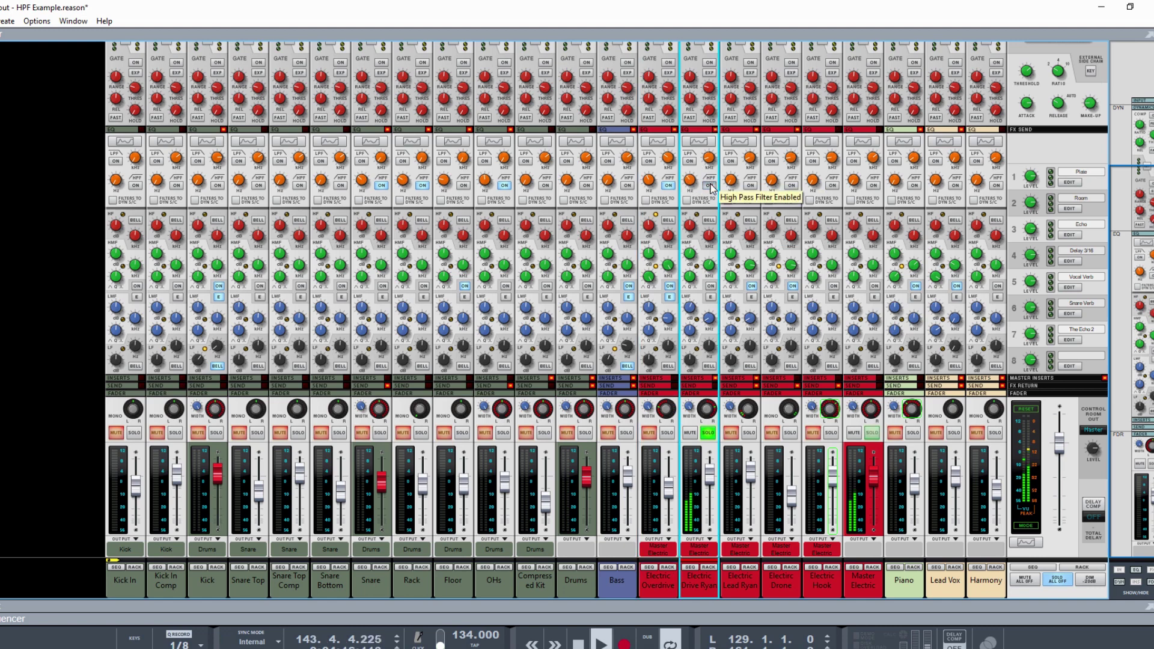
left_click(710, 186)
left_click(711, 186)
left_click(711, 186)
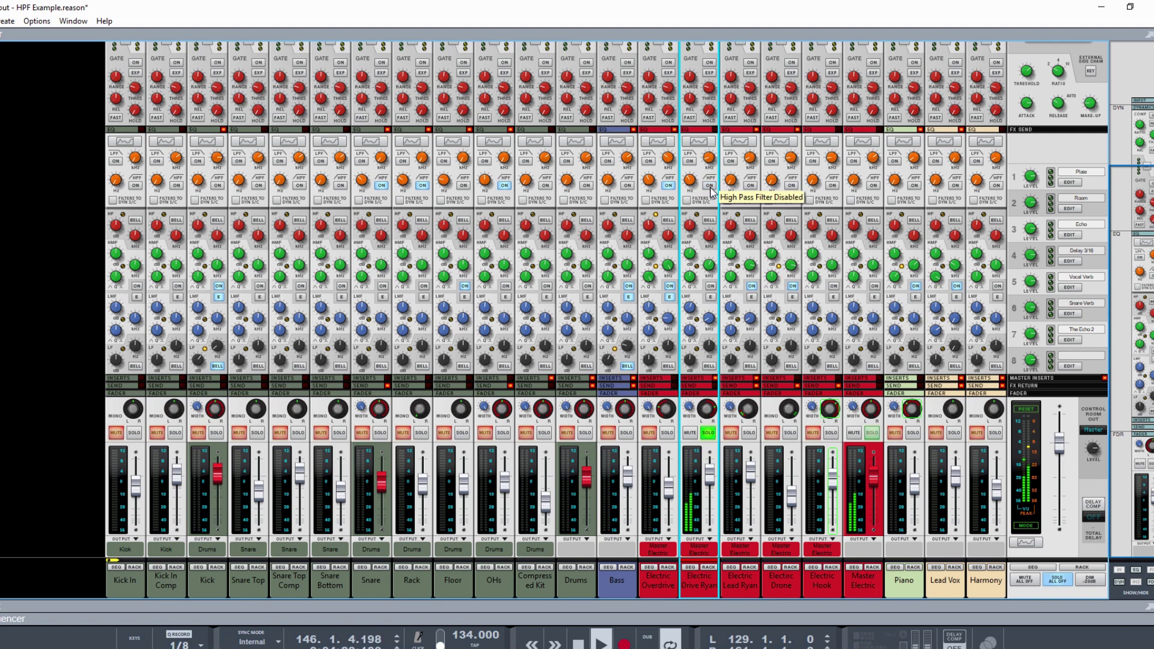
left_click(711, 187)
left_click(706, 143)
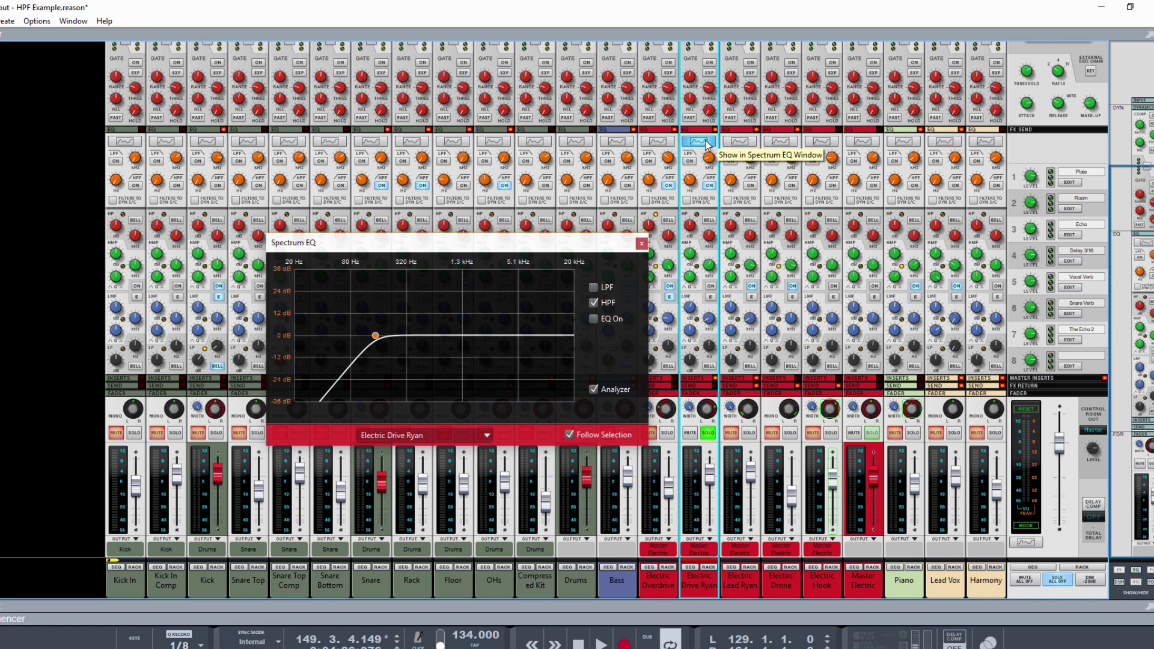
Solo Electric Lead Ryan, set its high-pass filter to about 685 Hz during playback, then solo Electric Drone
left_click(750, 433)
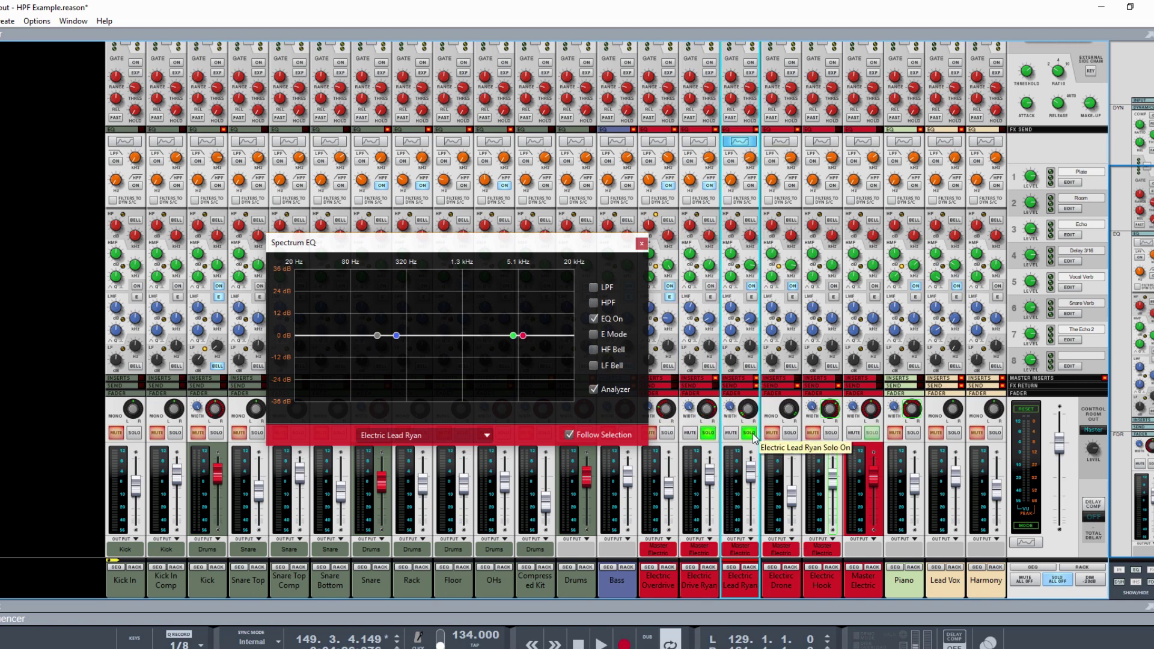
left_click(750, 185)
key("space")
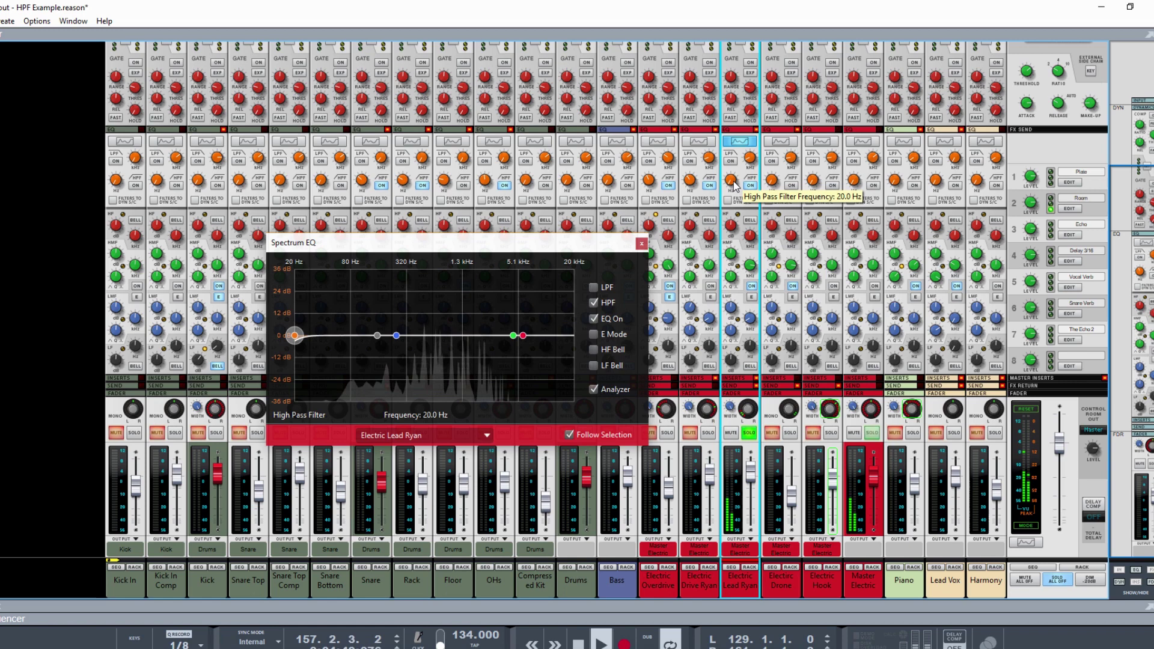
left_click_drag(734, 181, 742, 120)
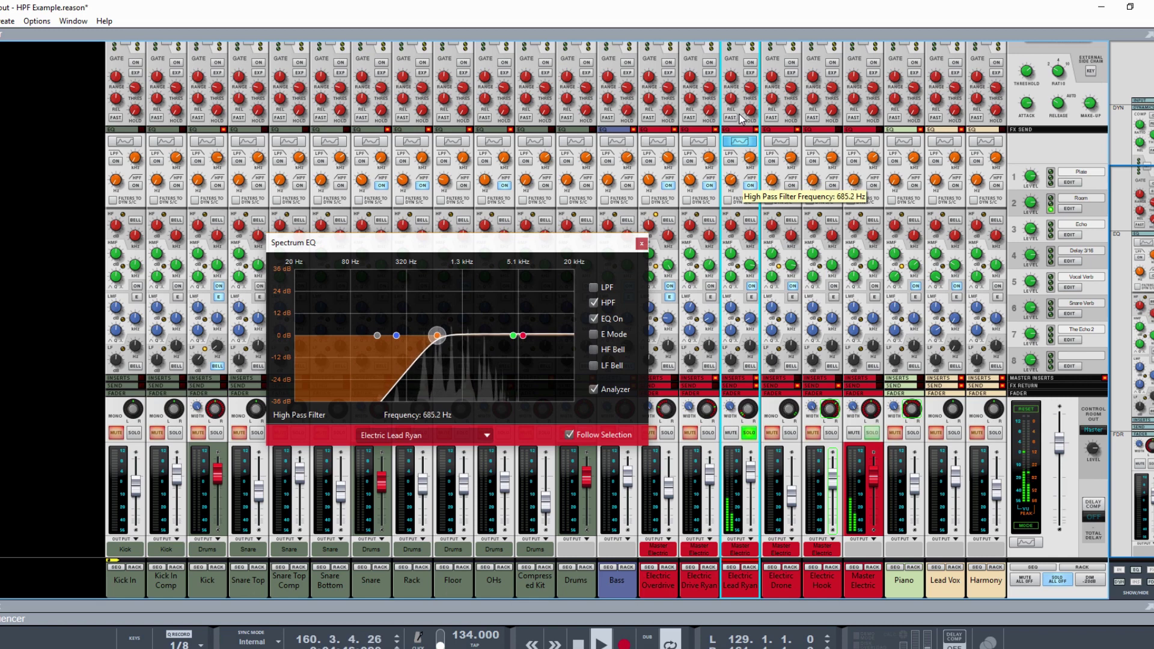
left_click(751, 185)
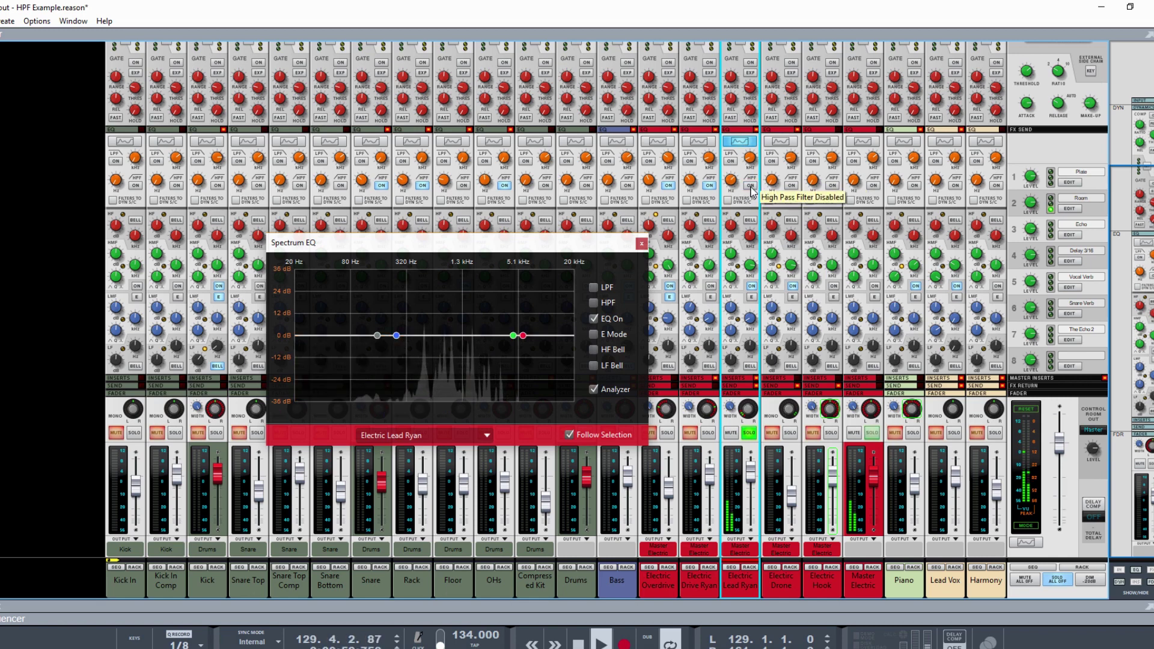
left_click(751, 187)
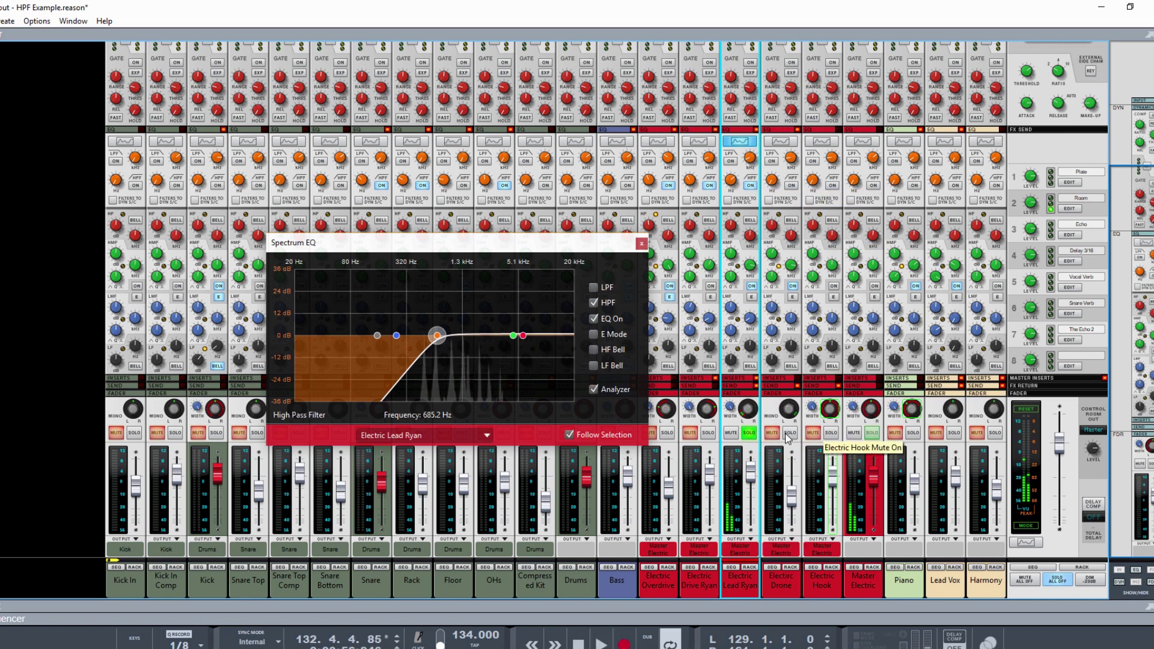
left_click(749, 433)
left_click(789, 432)
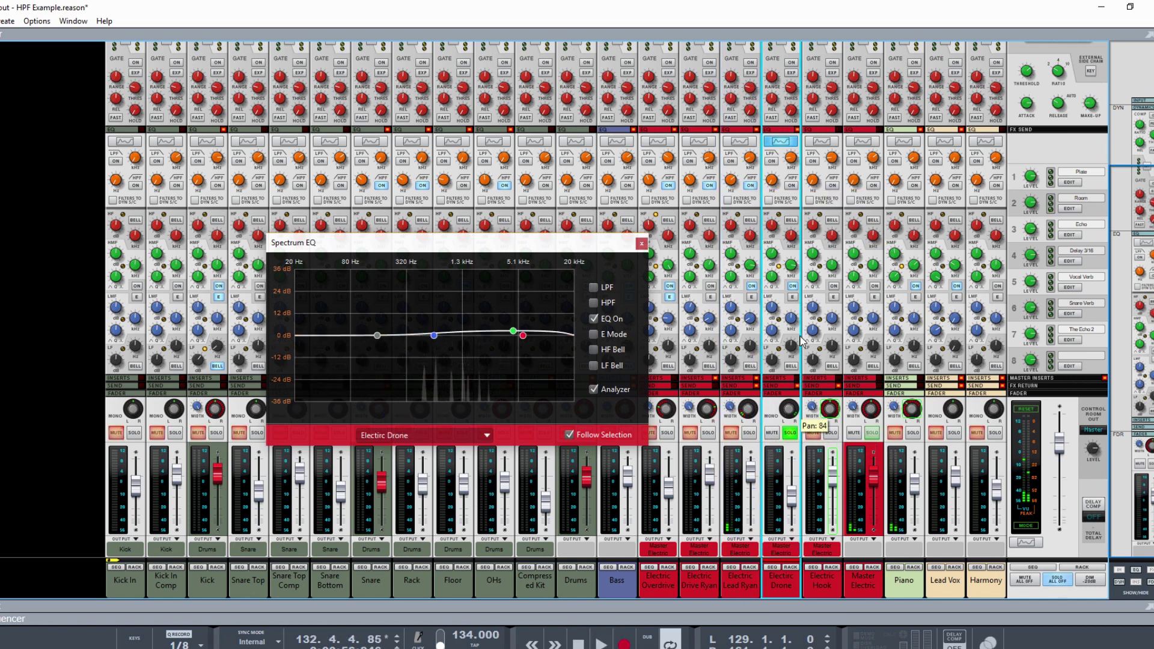
Enable Electric Drone's high-pass filter and raise its cutoff to about 220 Hz, comparing on/off
left_click(790, 185)
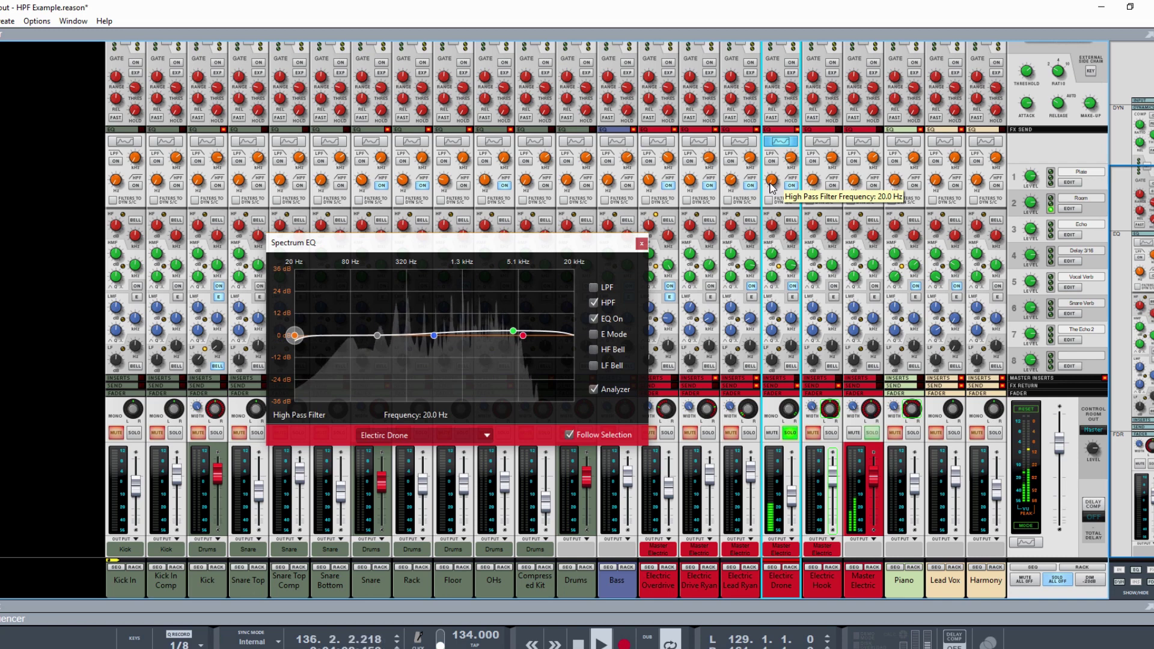
left_click_drag(771, 188, 779, 113)
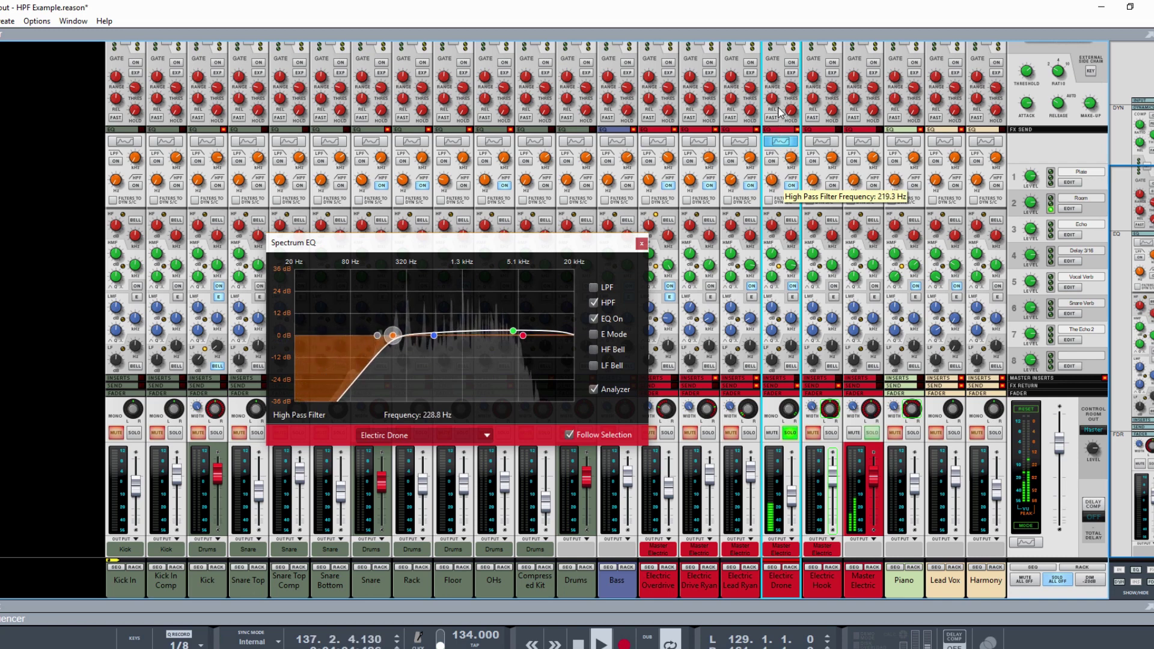
left_click(791, 185)
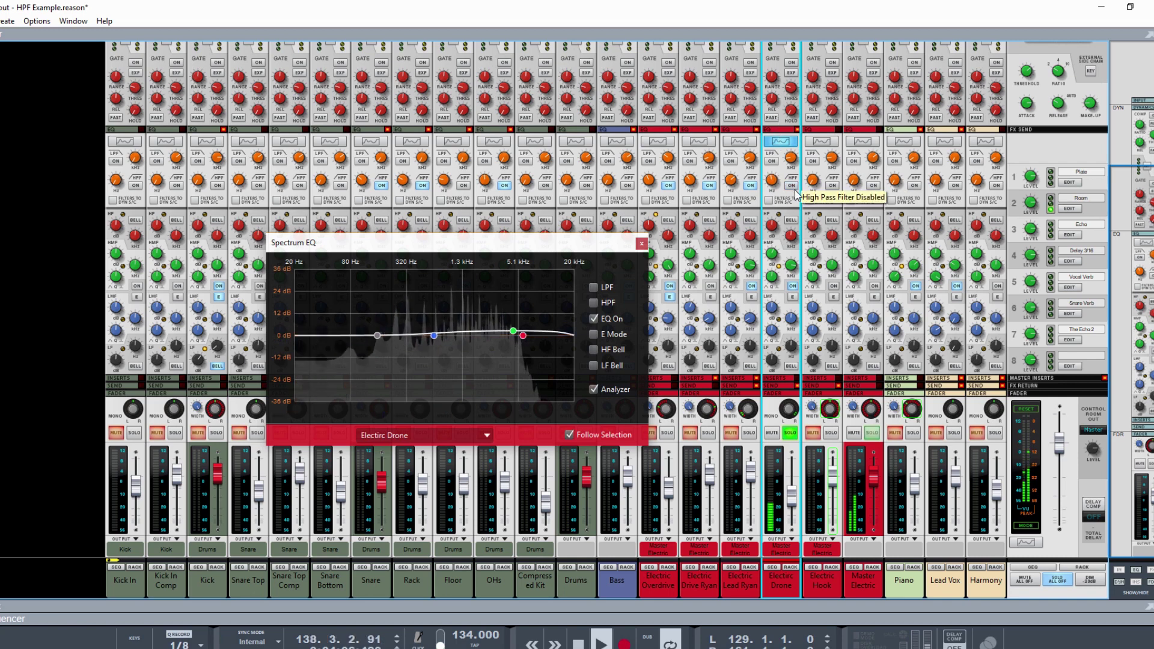
left_click(791, 187)
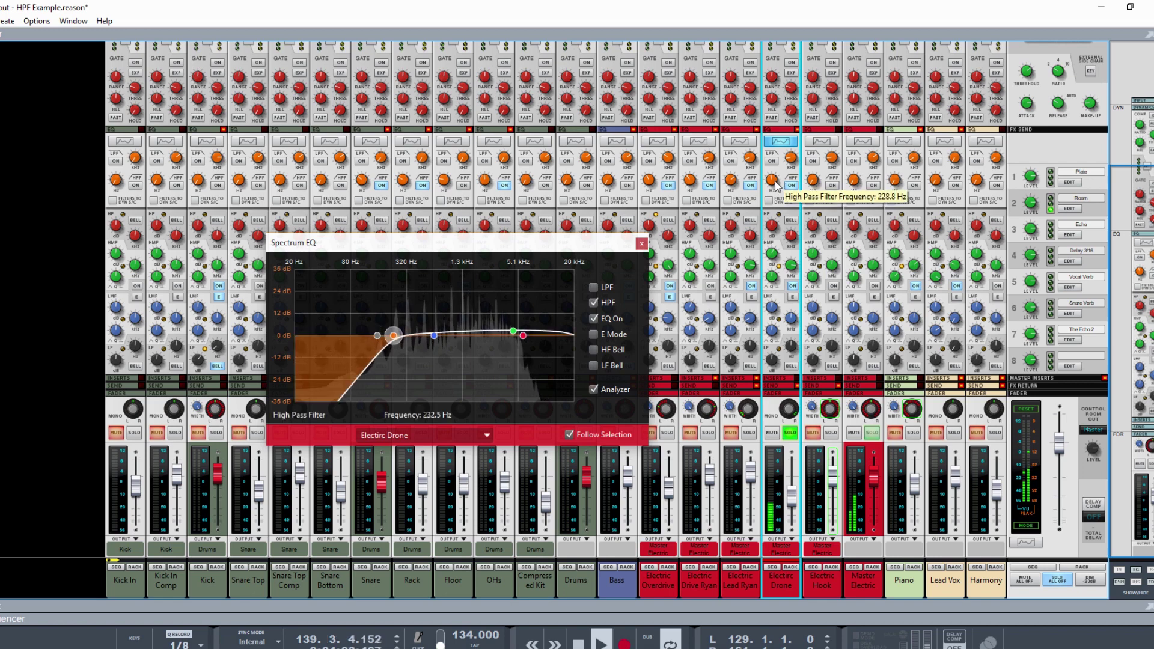
left_click(791, 186)
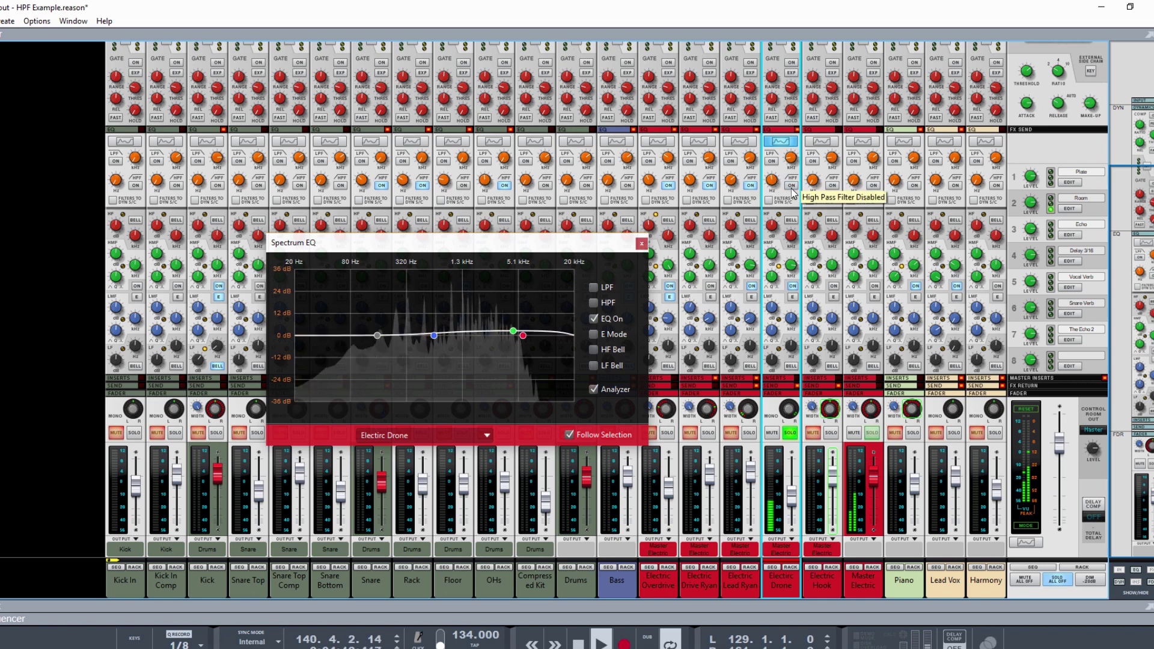
left_click(791, 187)
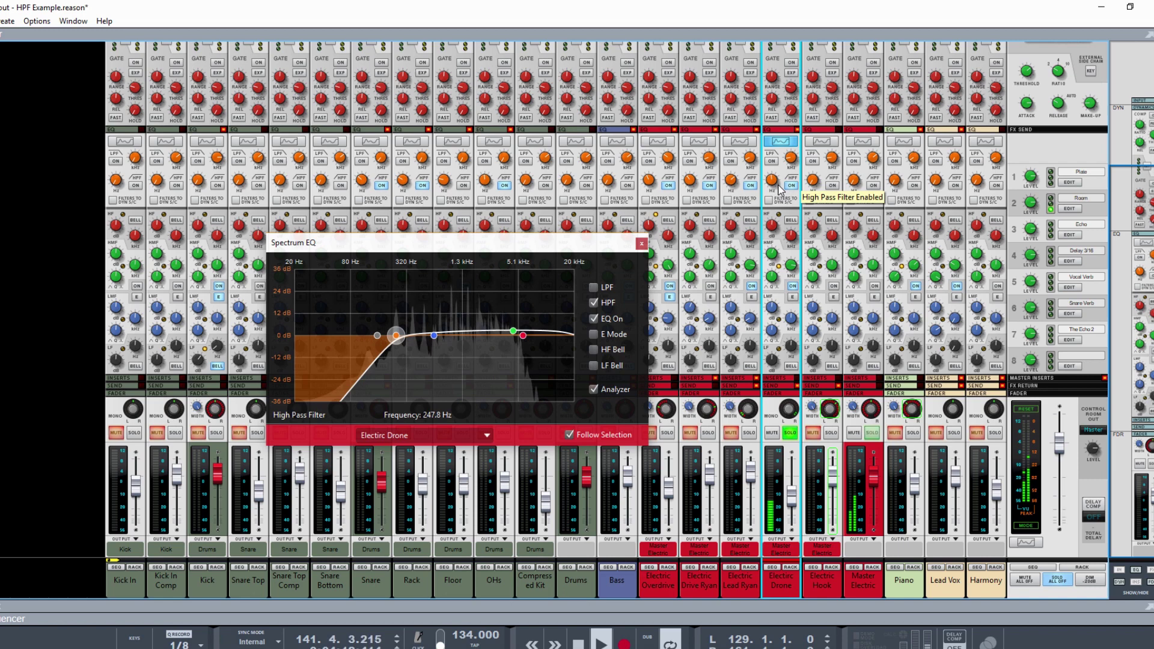
Trim the Drone cutoff to about 219.3 Hz, recheck it, and solo Electric Hook
left_click_drag(778, 185, 778, 188)
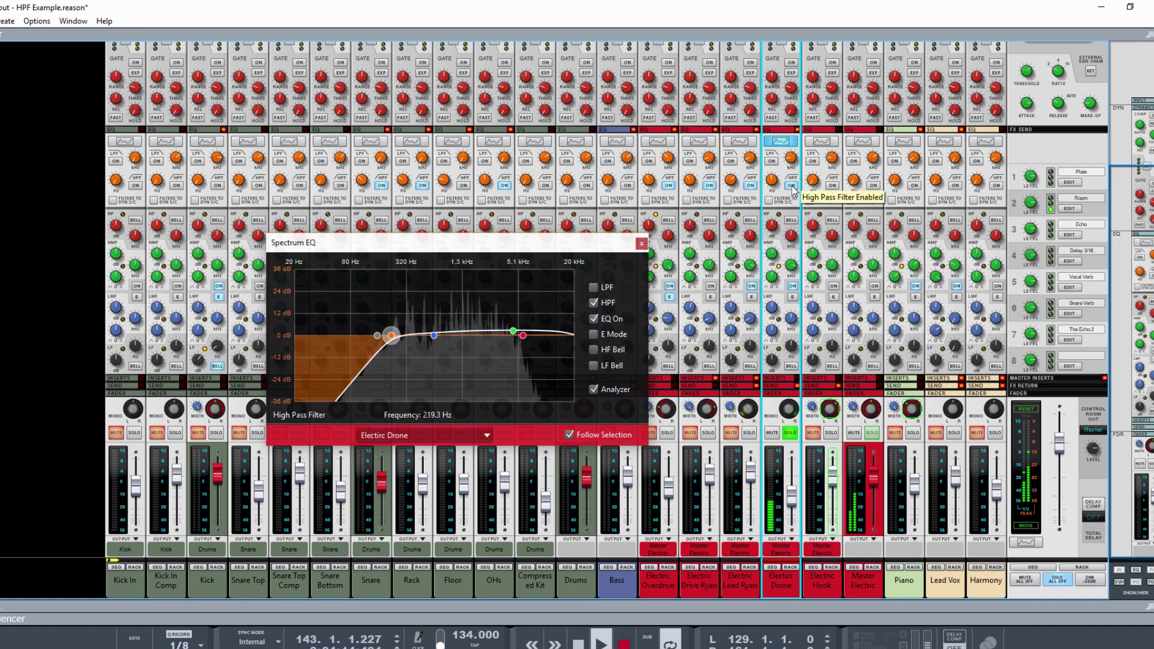
left_click(792, 187)
left_click(792, 188)
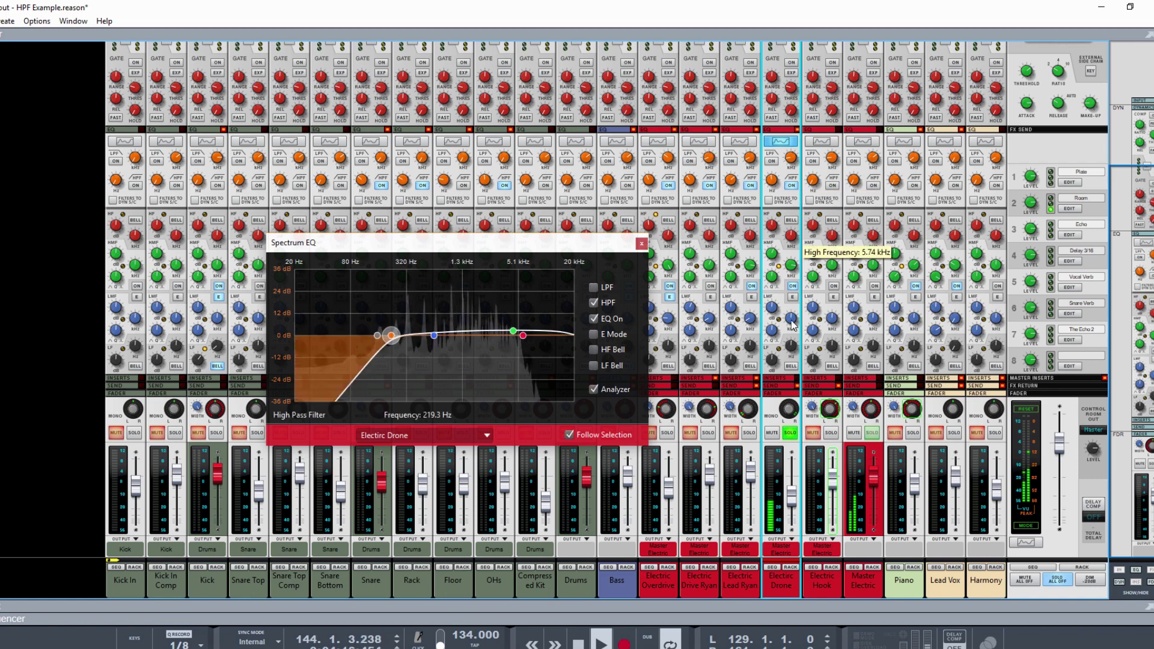
left_click(831, 432)
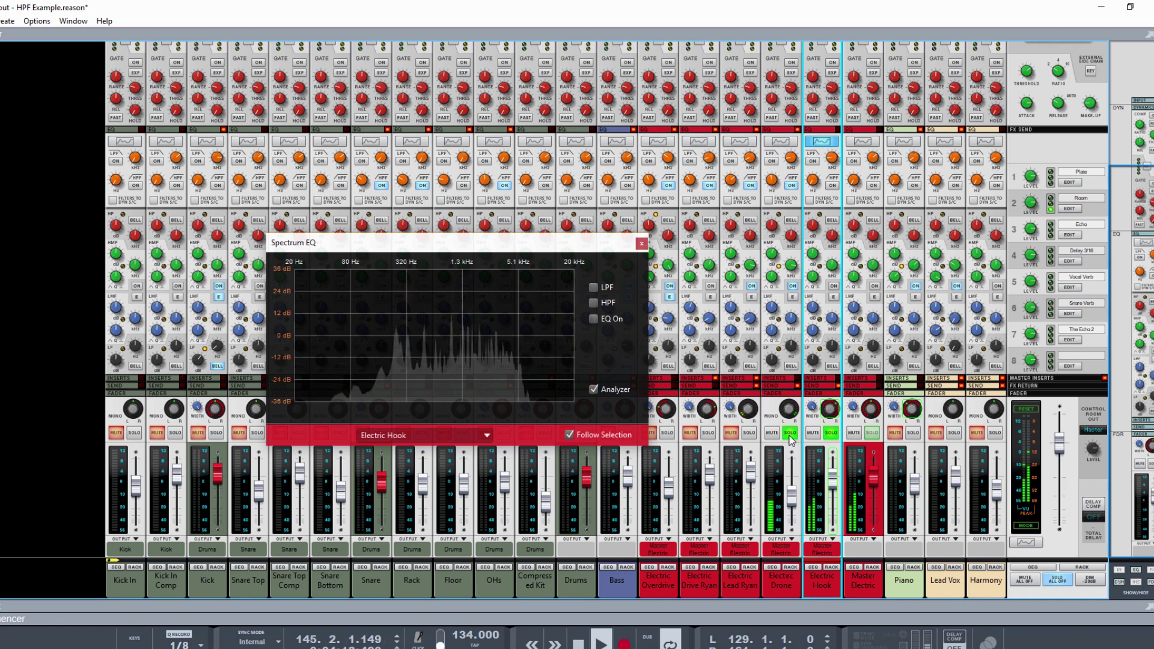
Show the soloed Electric Hook's EQ and high-pass it at about 237.5 Hz
left_click(799, 362)
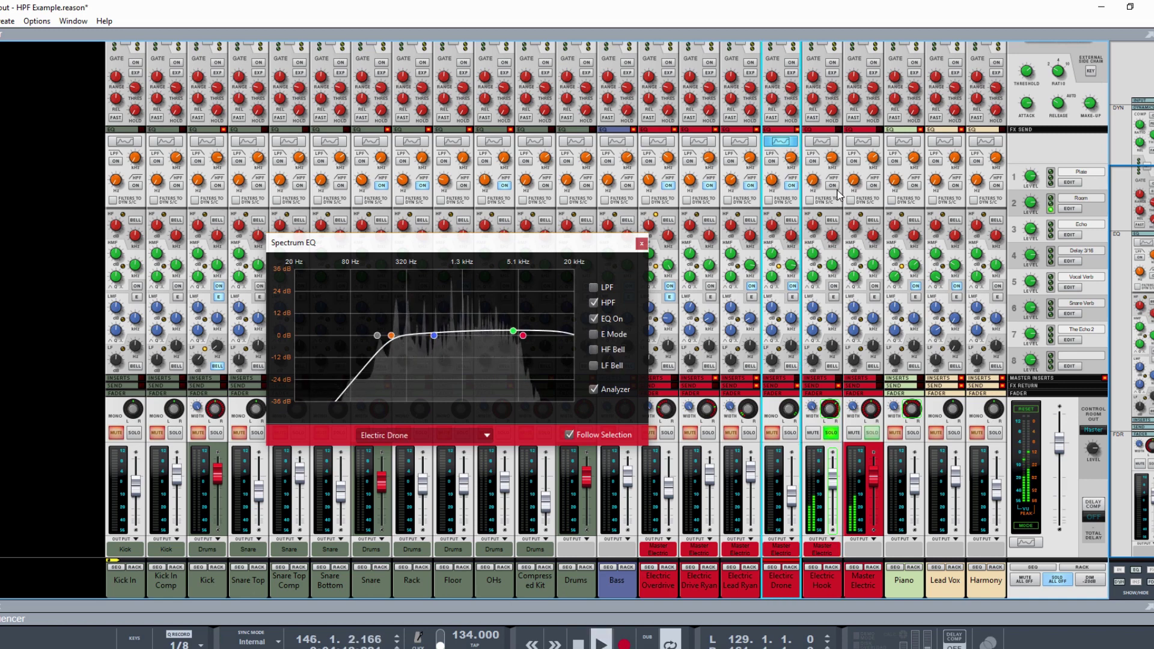
left_click(809, 180)
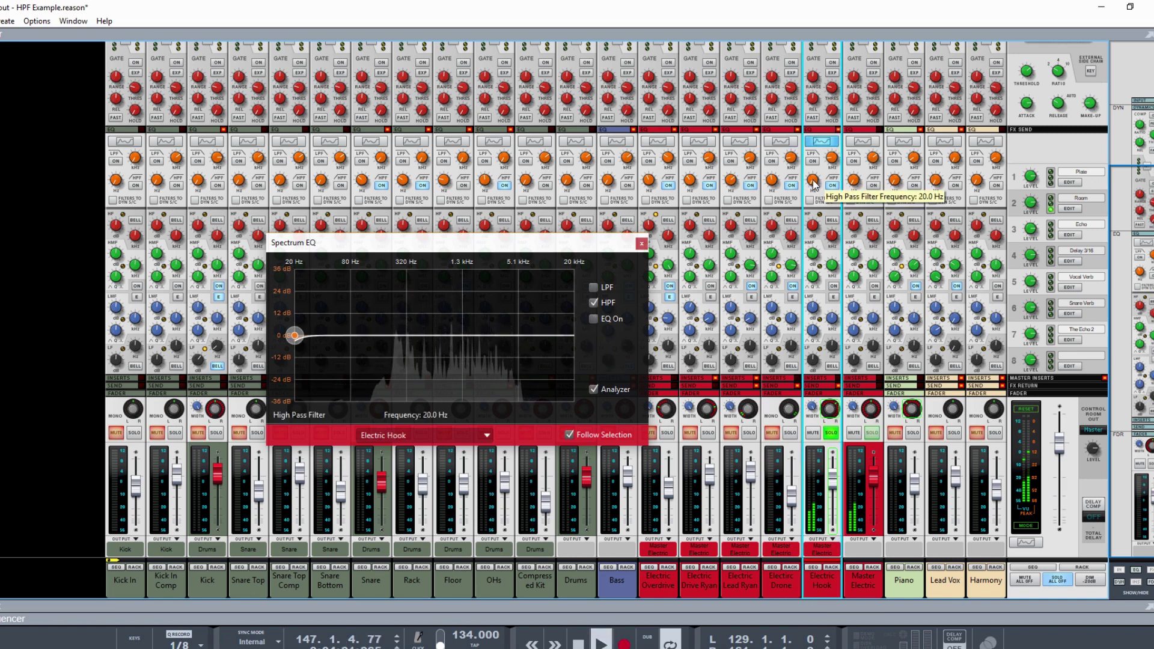
left_click_drag(815, 184, 818, 137)
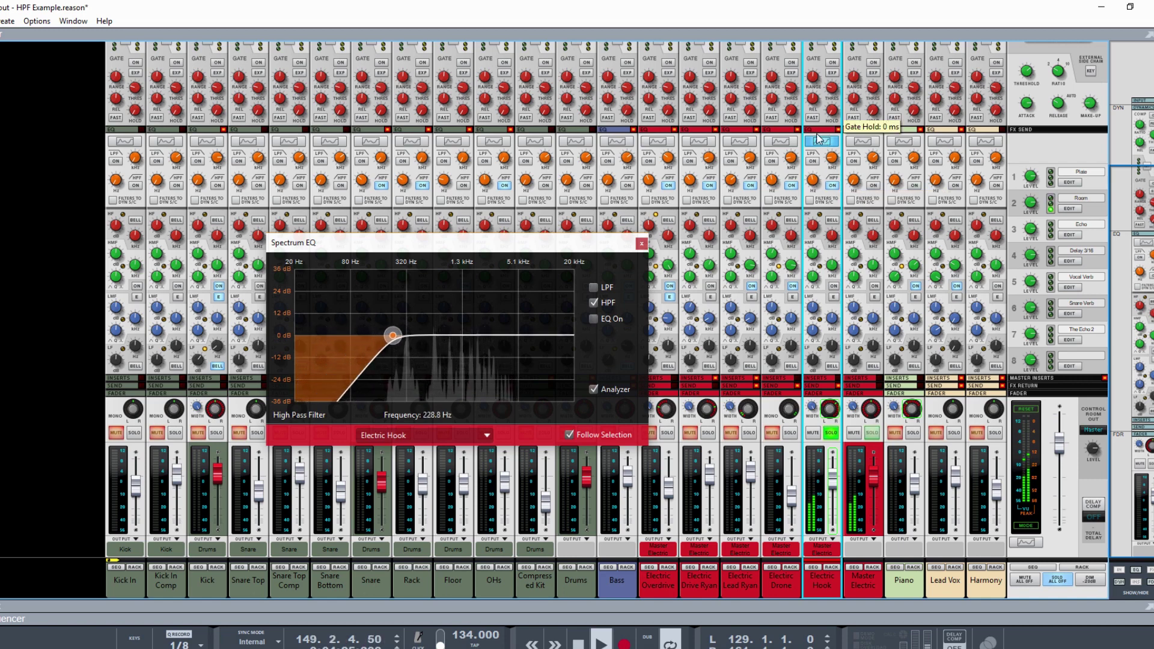
left_click(832, 186)
left_click(833, 186)
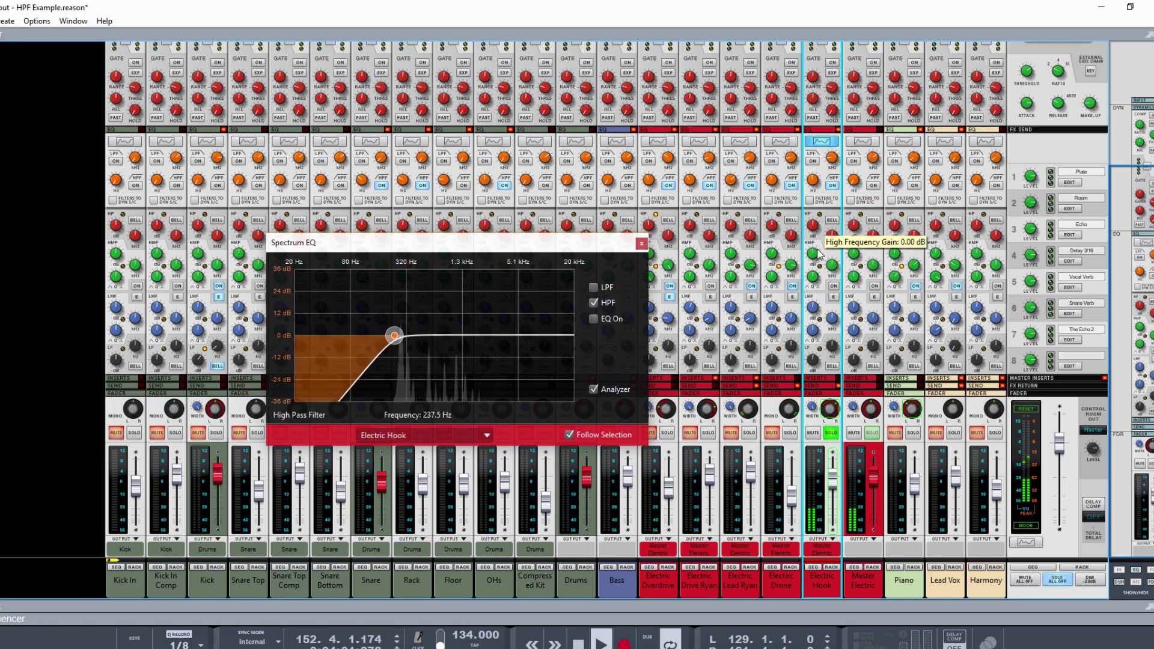
Compare the Hook's 237.5 Hz filter, leave it on, and unsolo the track
left_click(833, 187)
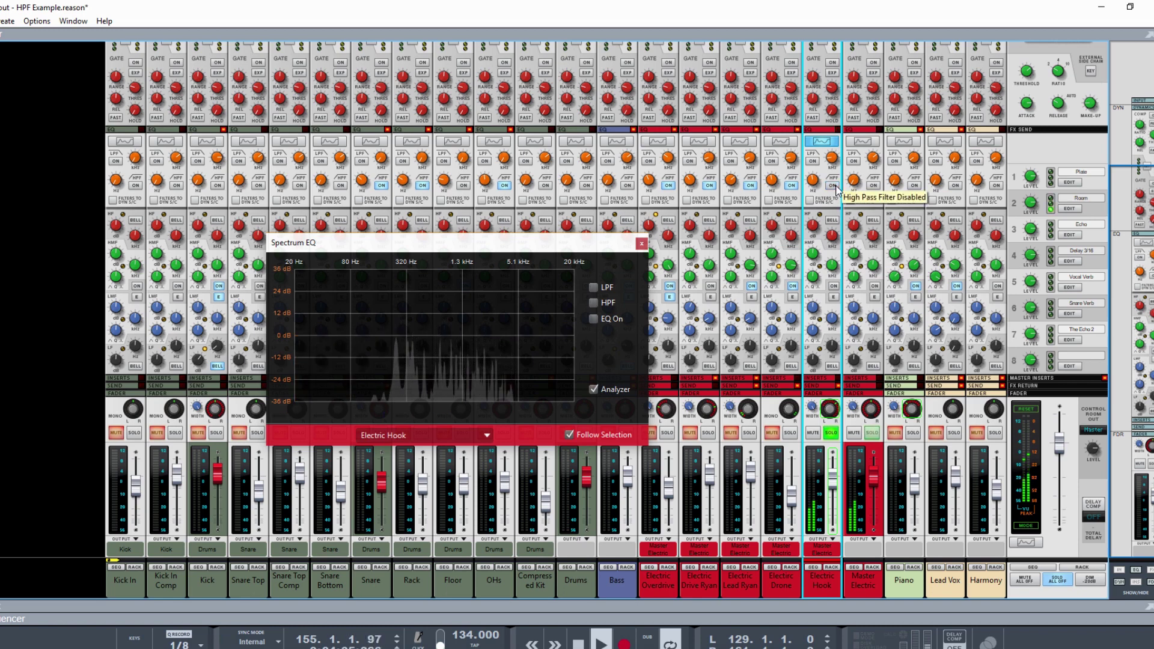
left_click(835, 186)
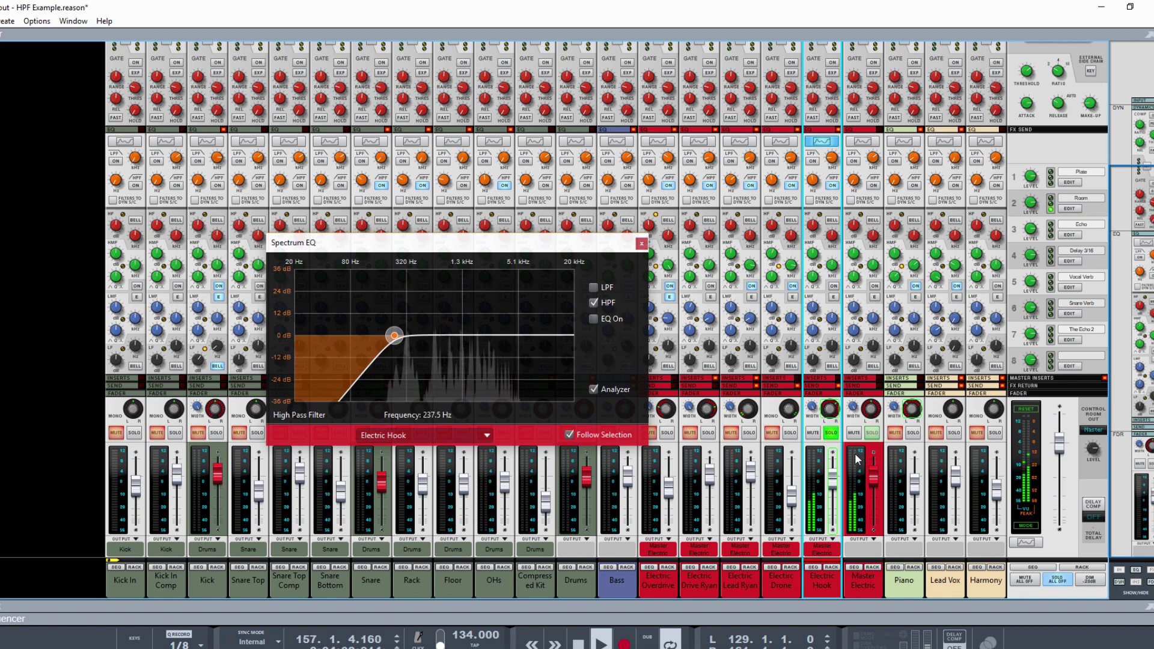
left_click(831, 433)
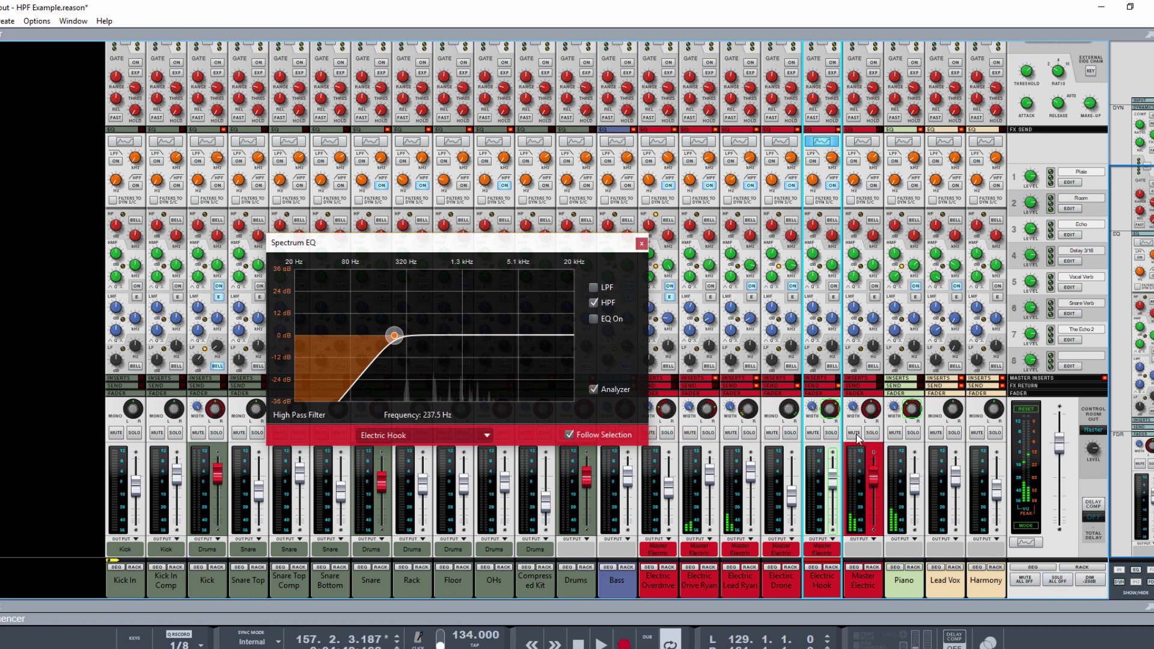
Solo the Piano, start playback, and enable its high-pass filter with a raised cutoff
left_click(913, 433)
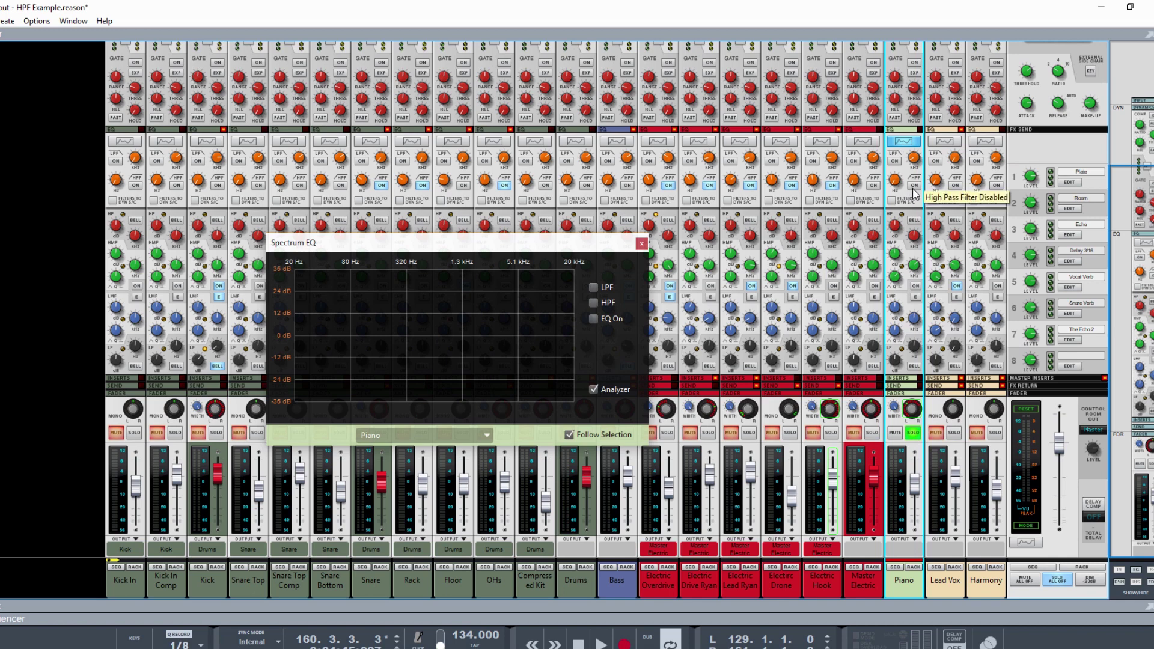
key("space")
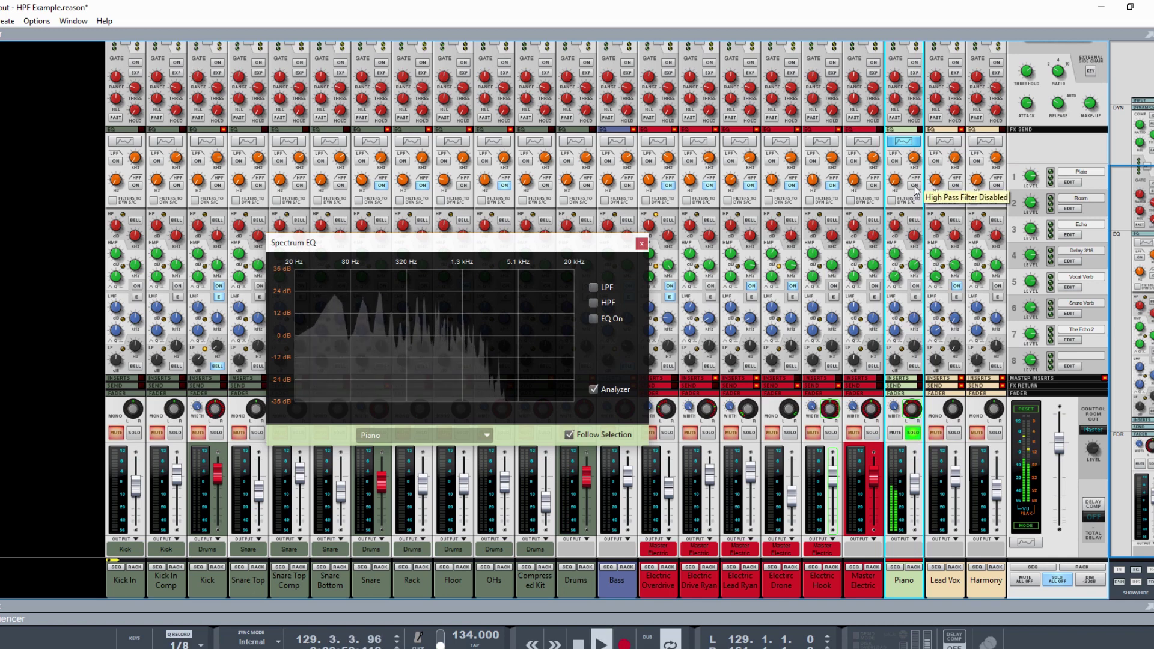
left_click(914, 185)
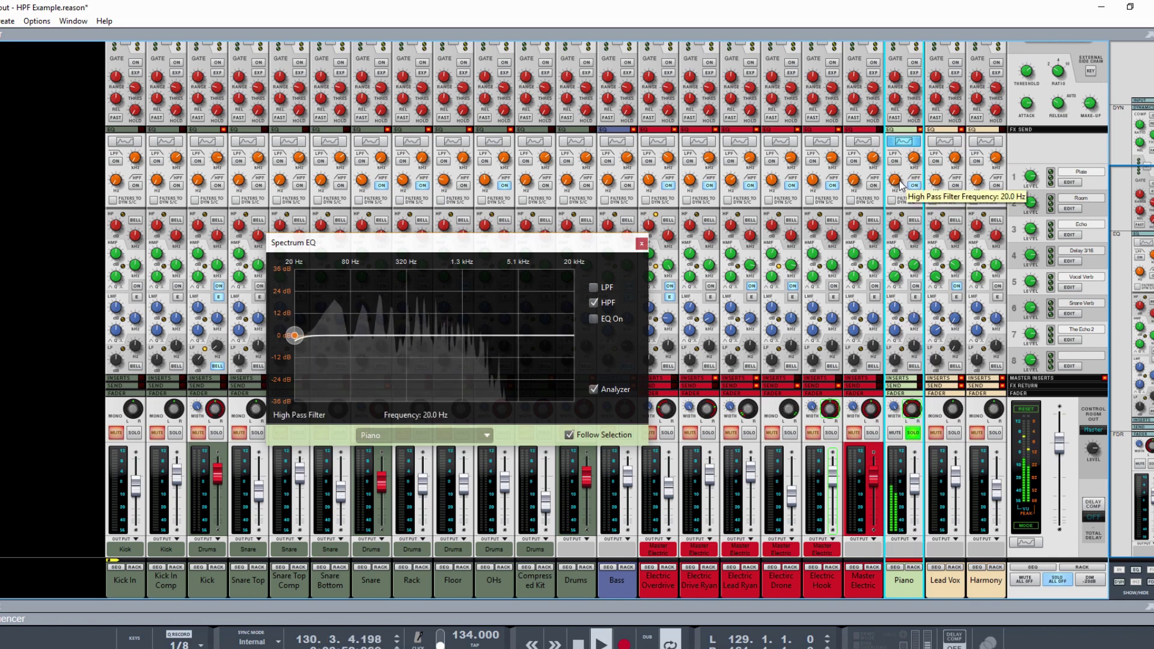
left_click_drag(897, 183, 905, 136)
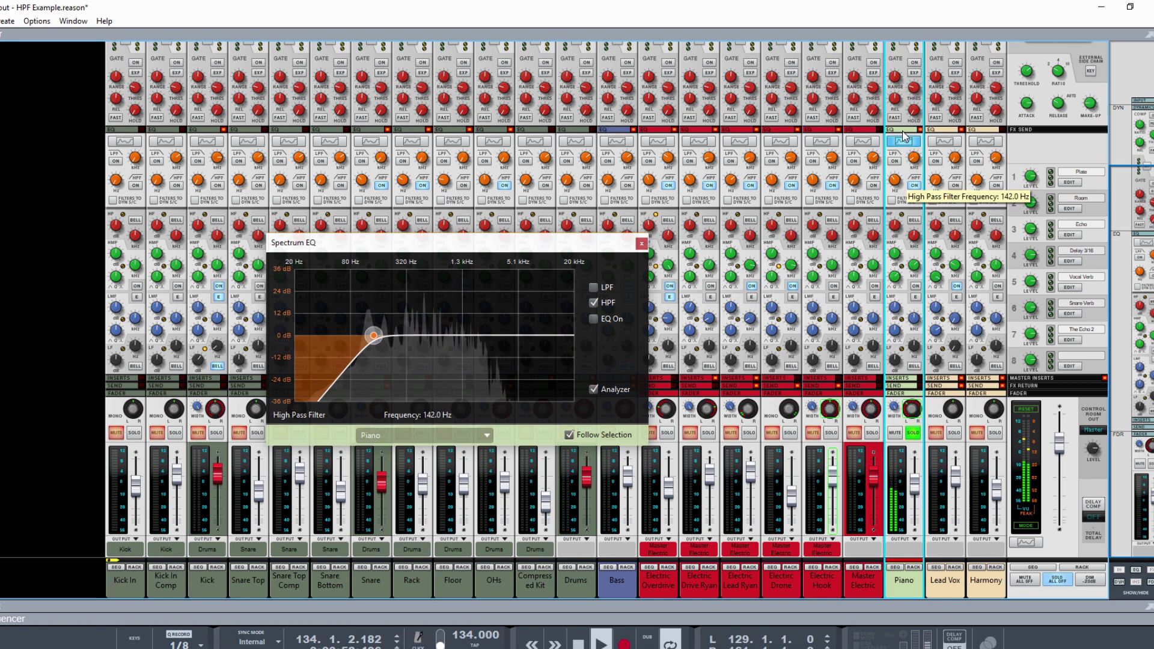
Settle the Piano's high-pass cutoff at 153.8 Hz, comparing and leaving the filter on
left_click(916, 186)
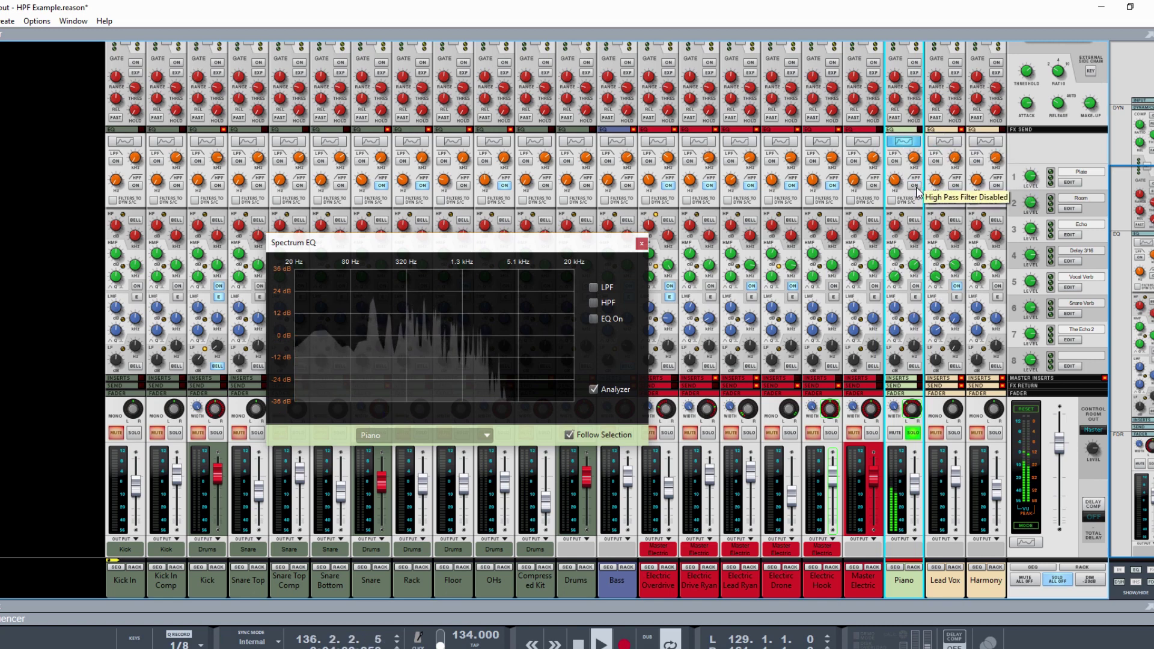
left_click(916, 186)
left_click_drag(895, 181, 901, 191)
left_click(916, 187)
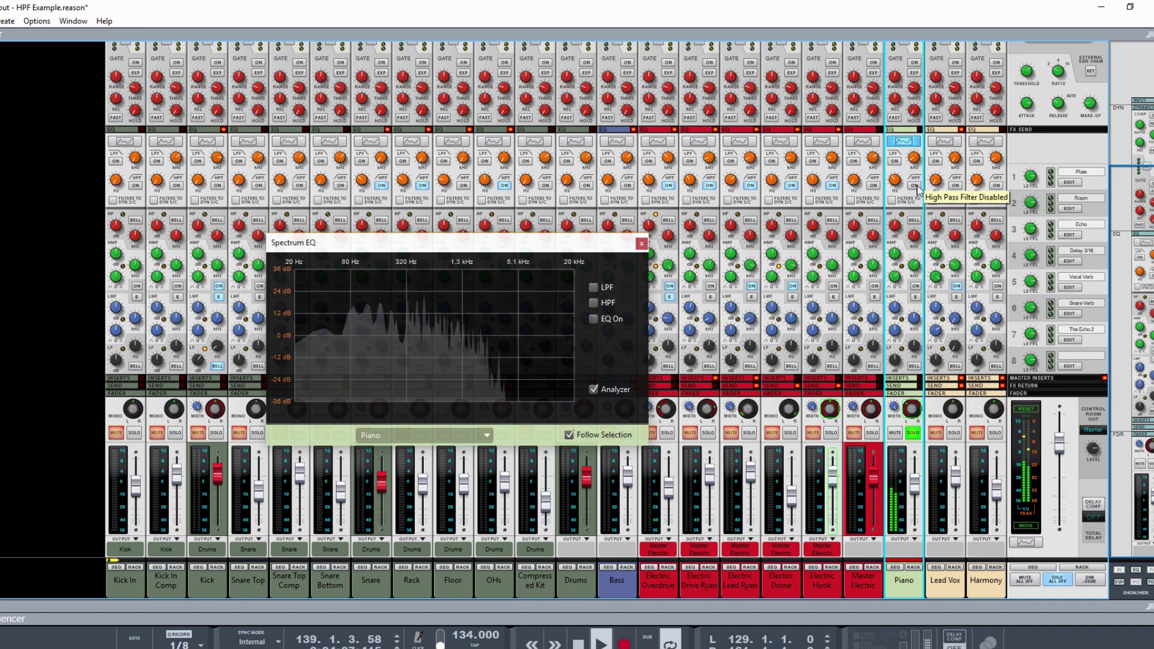
left_click(916, 186)
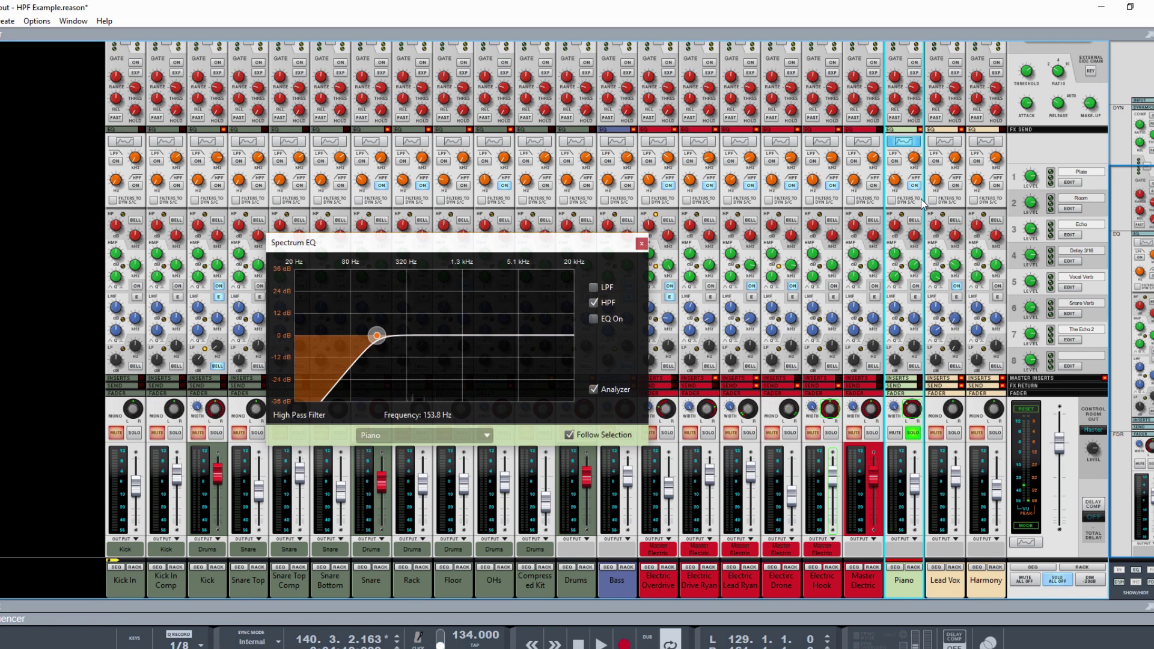
Solo Lead Vox, enable its high-pass filter, and raise the cutoff toward 224 Hz
left_click(953, 434)
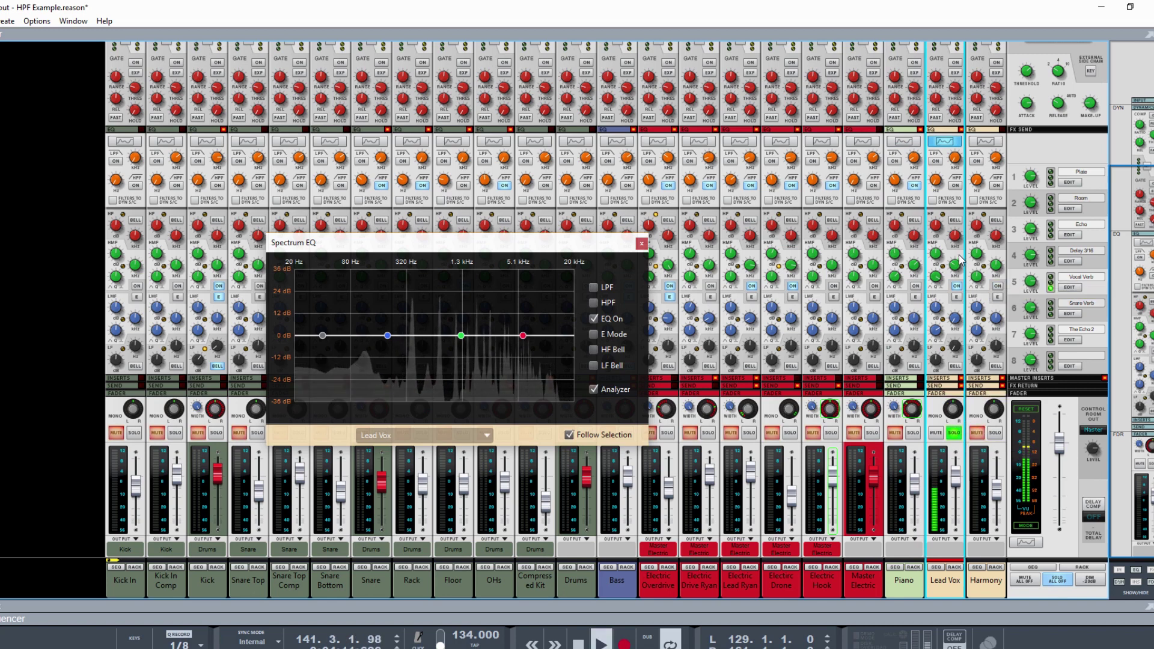
left_click(955, 186)
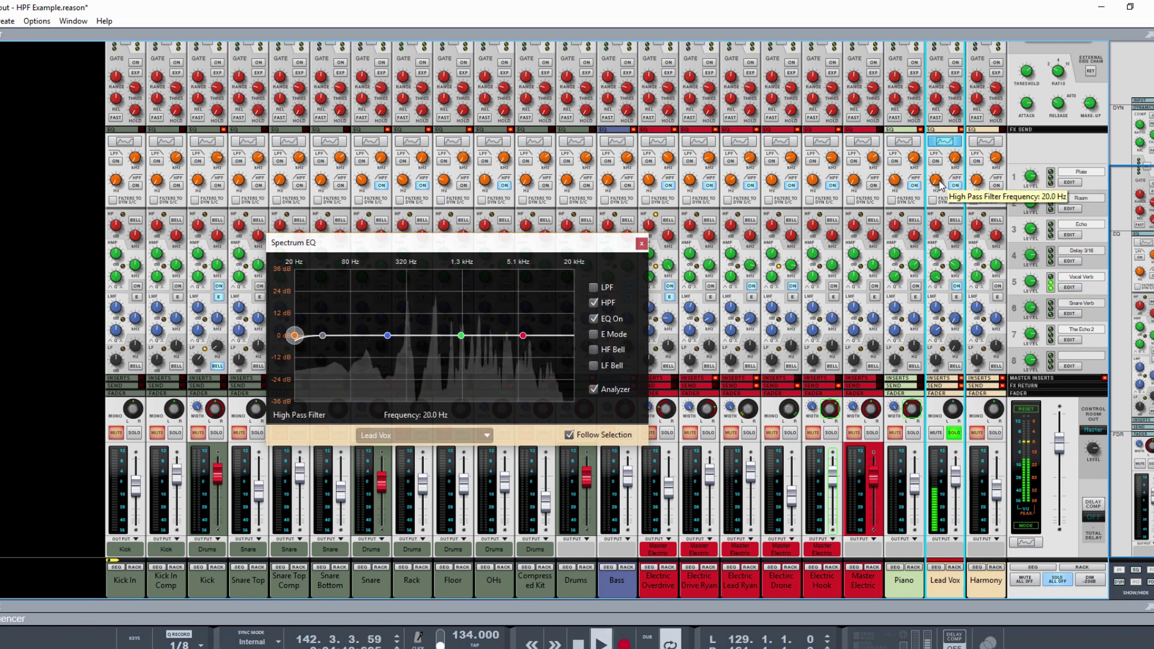
left_click_drag(939, 182, 935, 120)
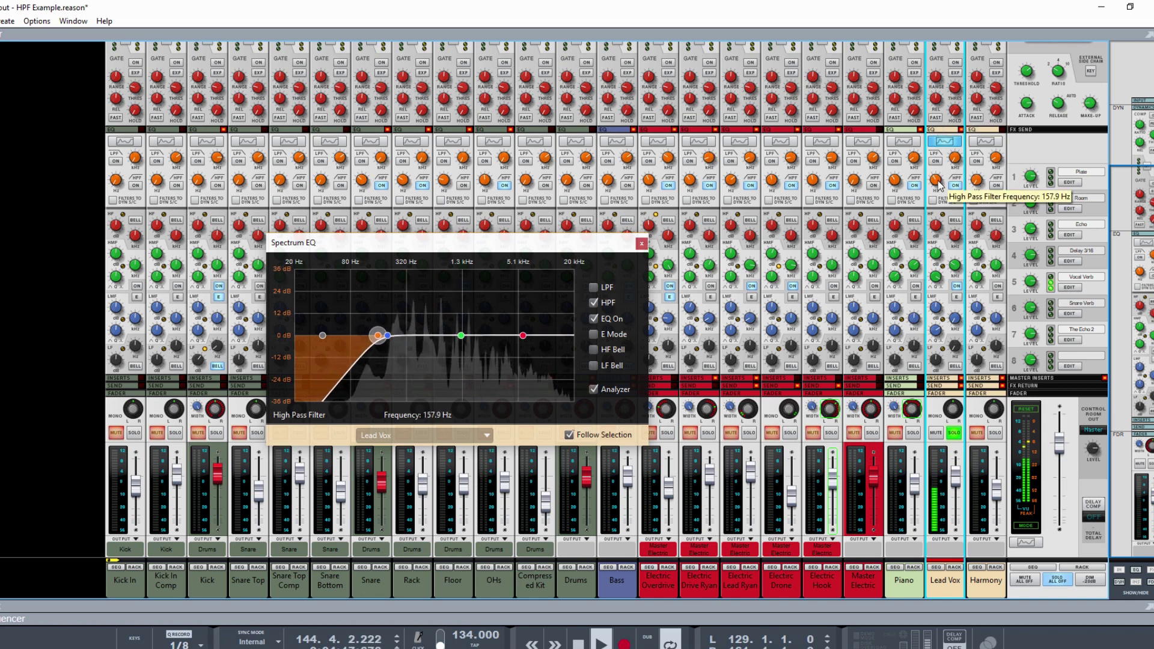
scroll(940, 184, "up", 3)
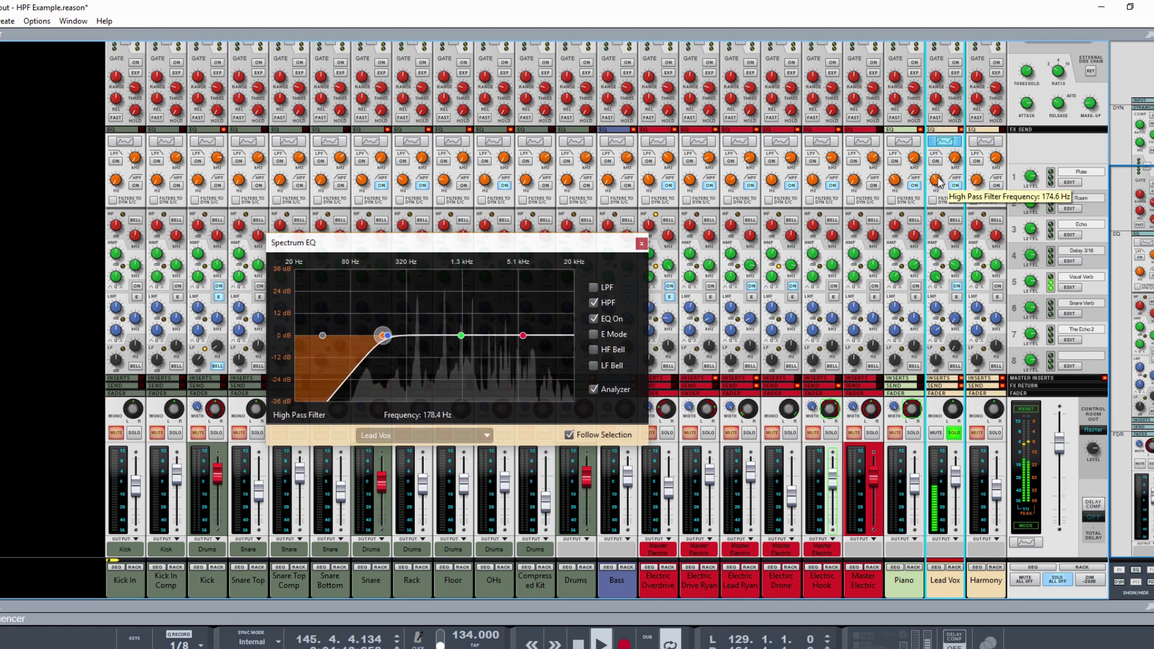
scroll(939, 182, "up", 2)
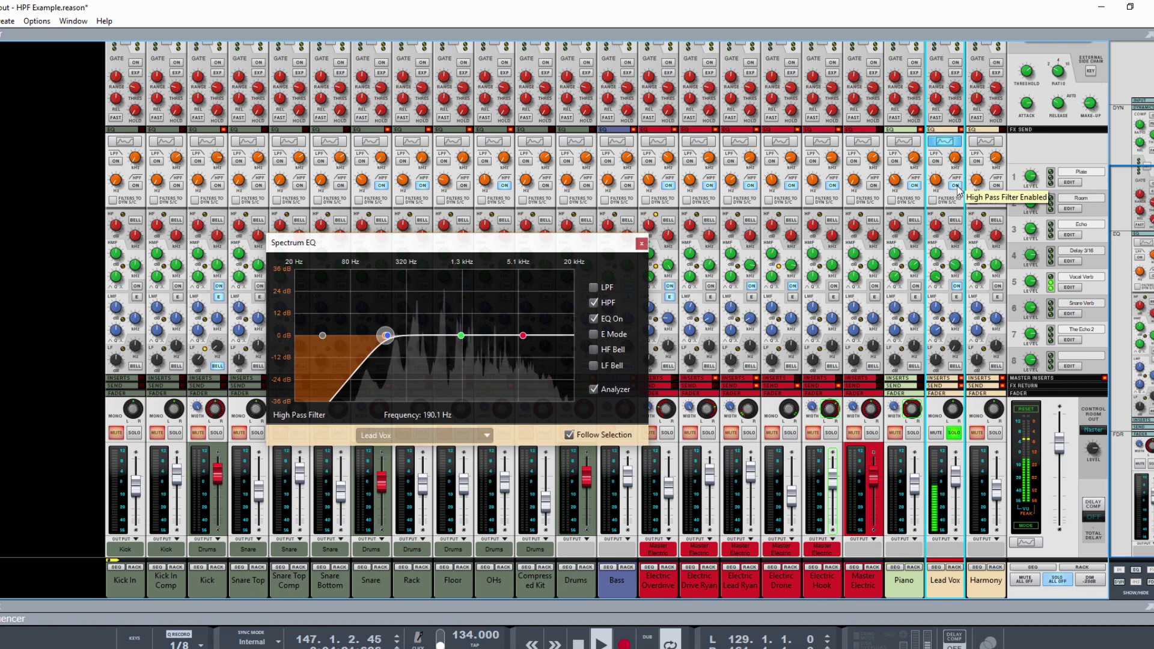
Finish the Lead Vox cutoff at 224.0 Hz, comparing the vocal with and without the filter
left_click(957, 187)
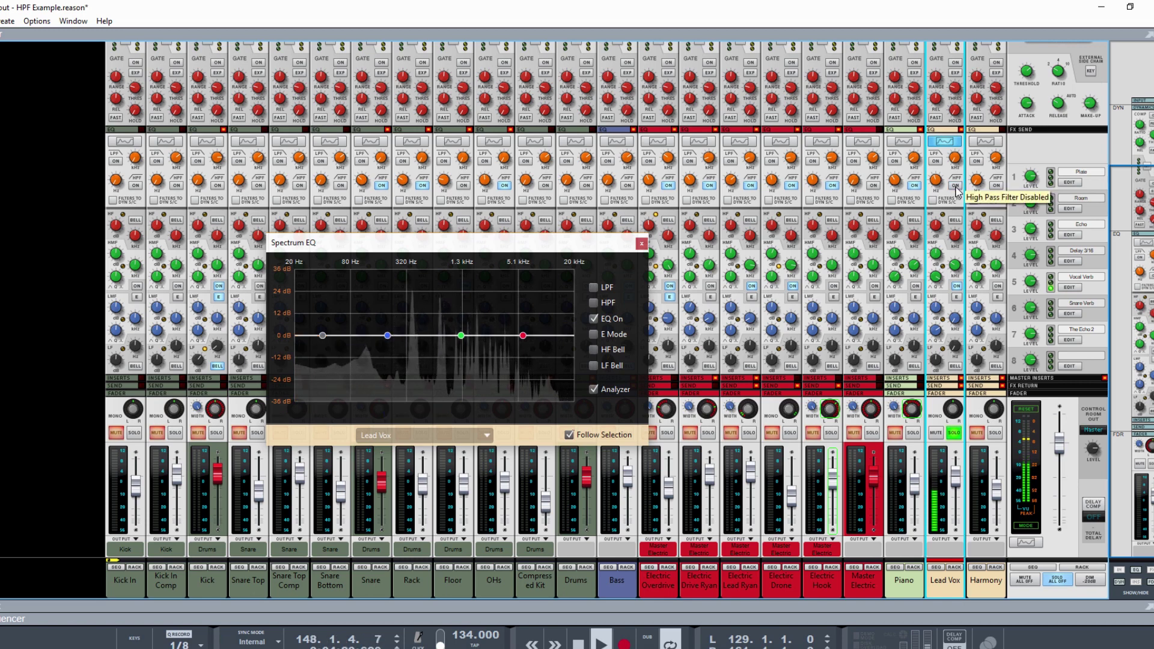
left_click(956, 188)
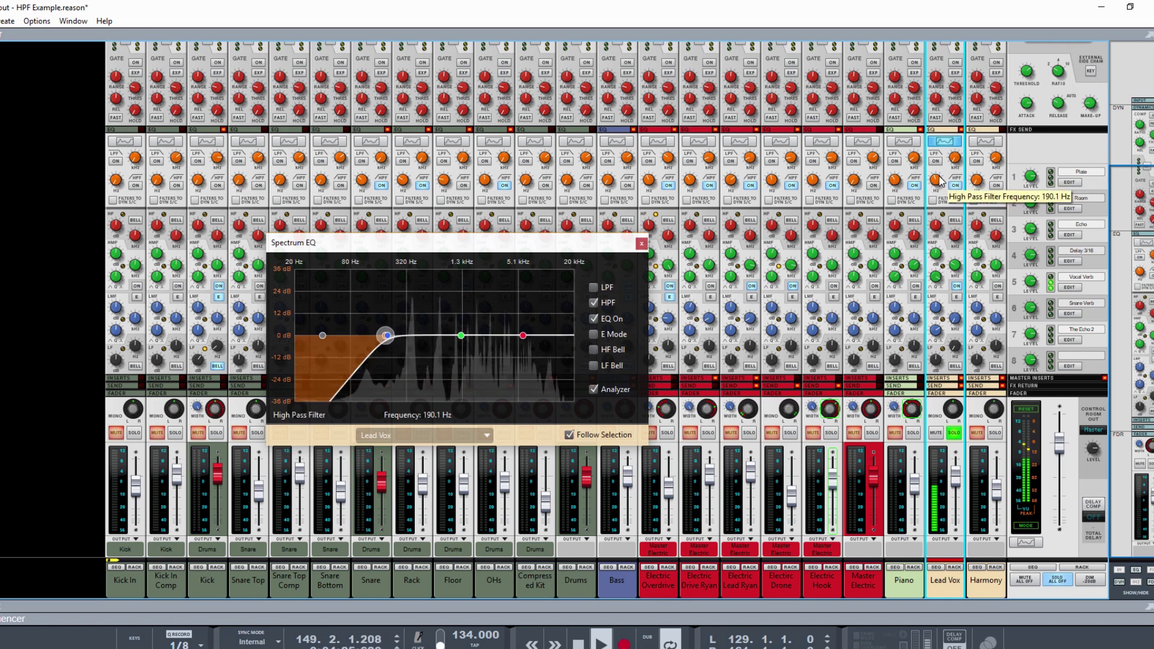
scroll(940, 182, "up", 5)
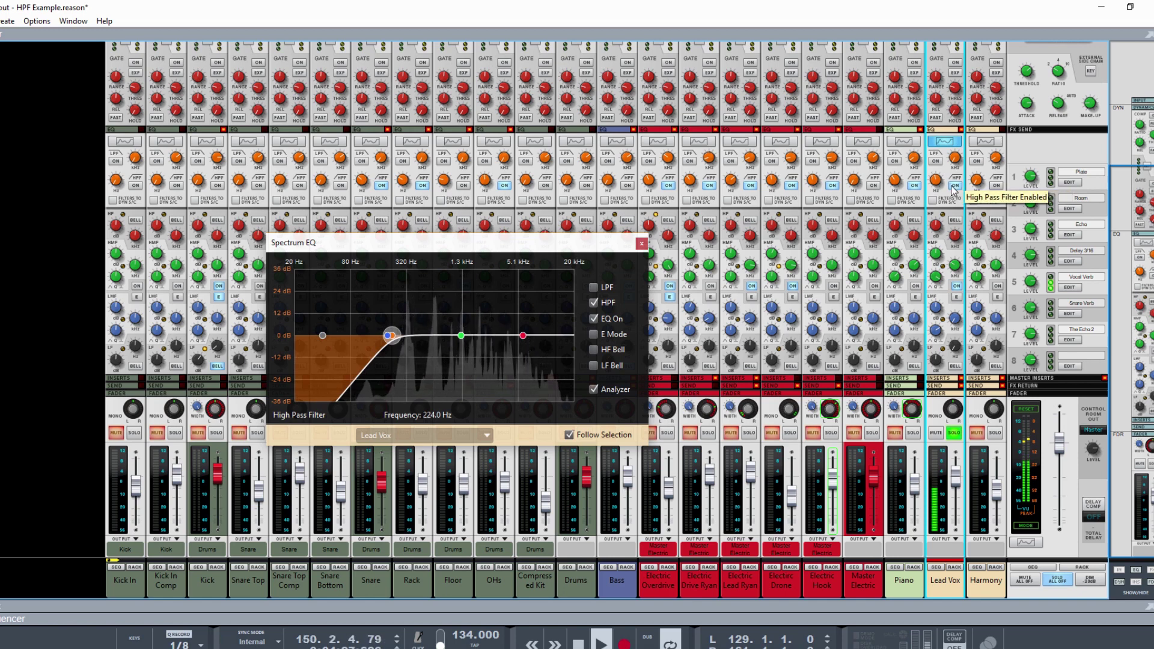
left_click(955, 187)
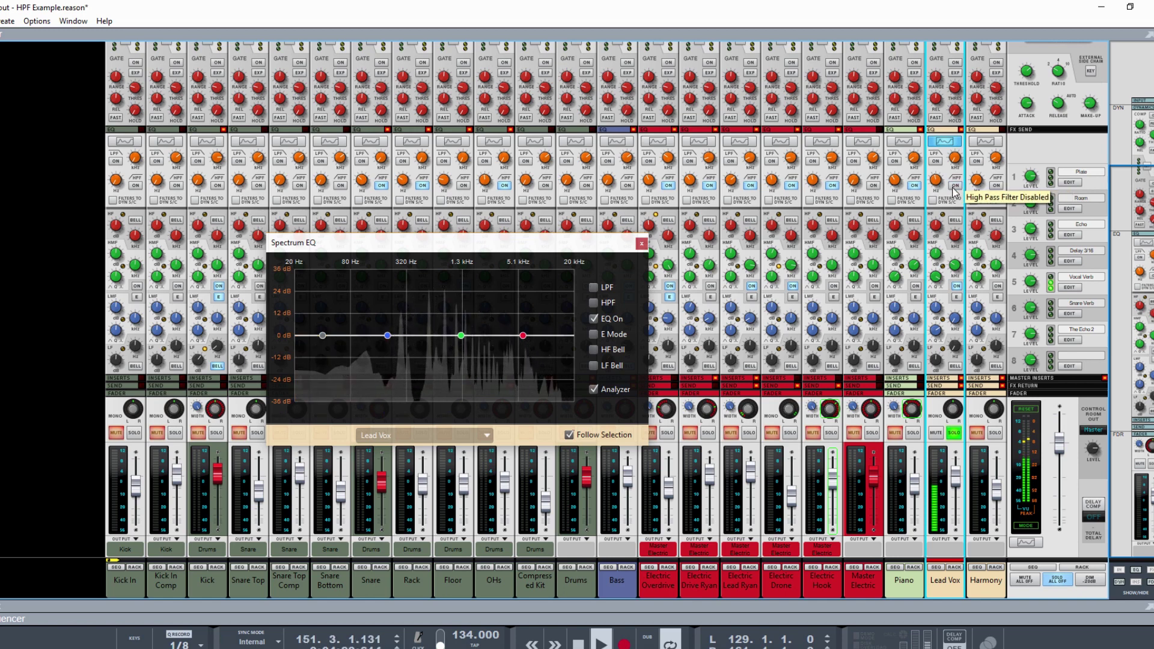
left_click(955, 187)
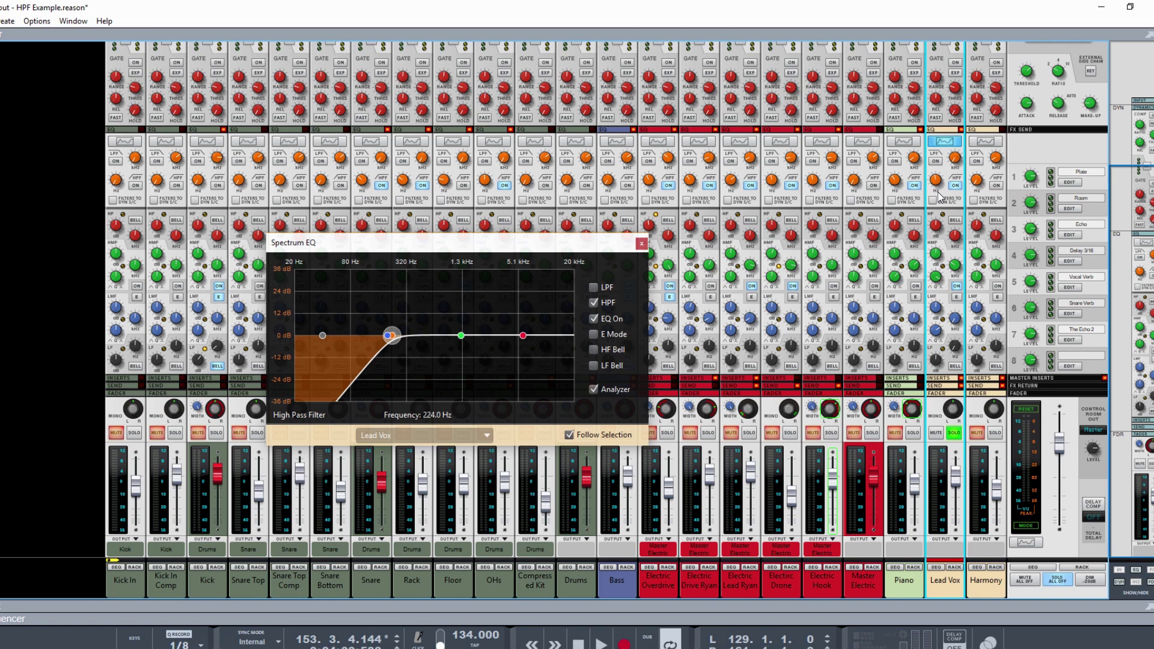
Play the song from bar 65 in the sequencer, then return to the mixer
key("F7")
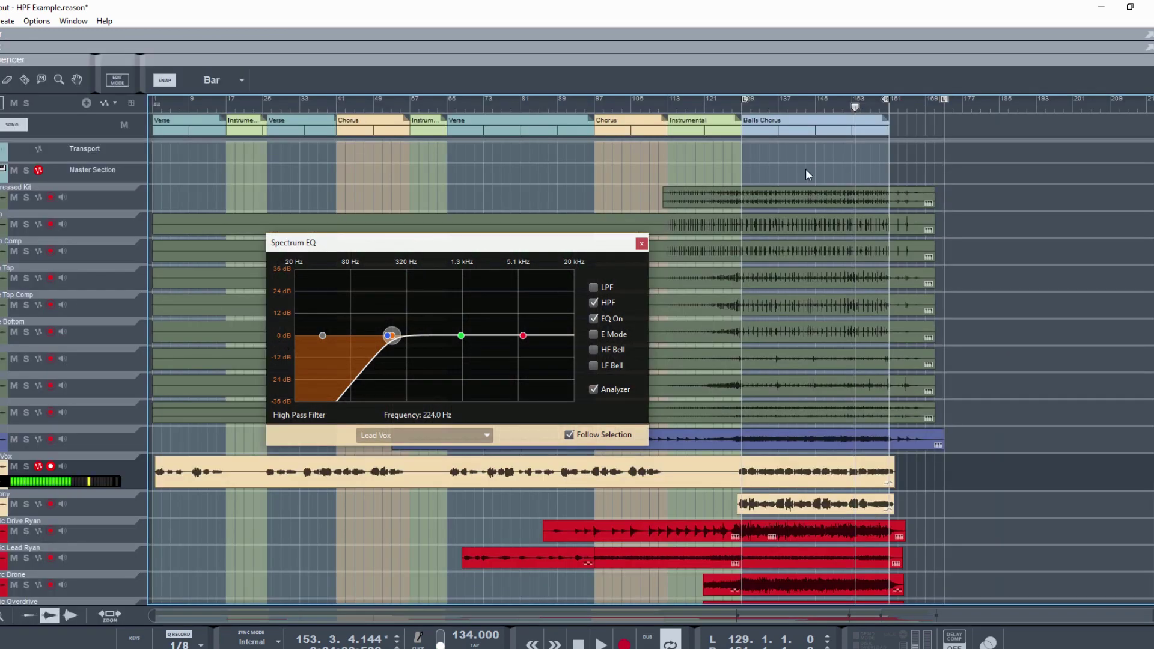
left_click(450, 107)
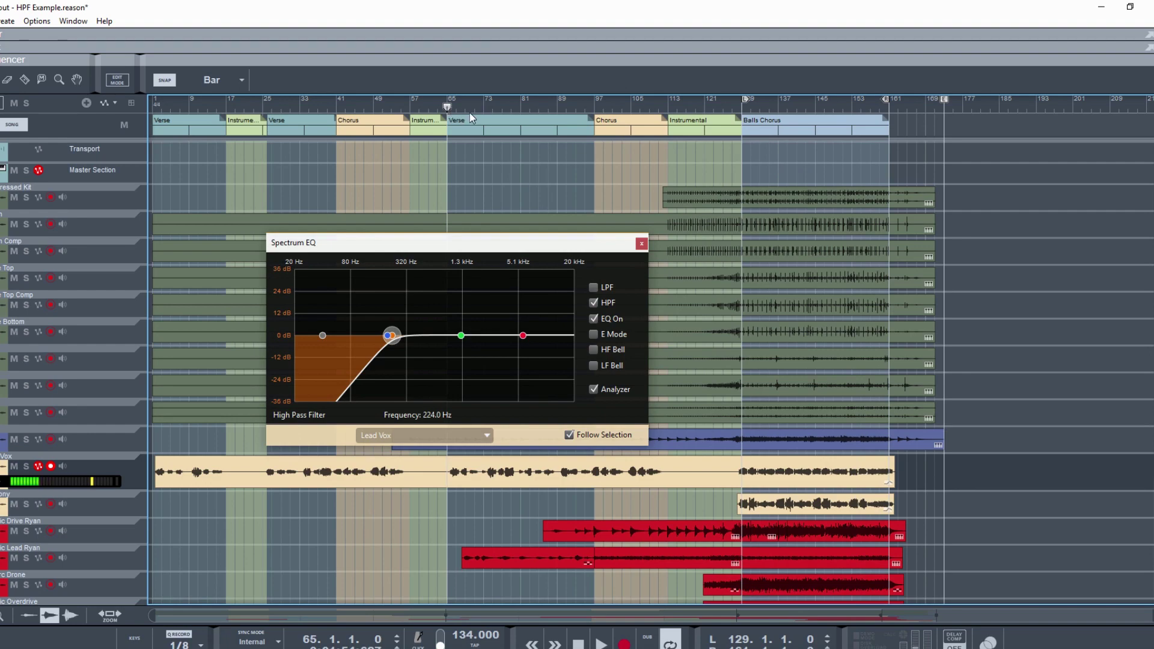
key("space")
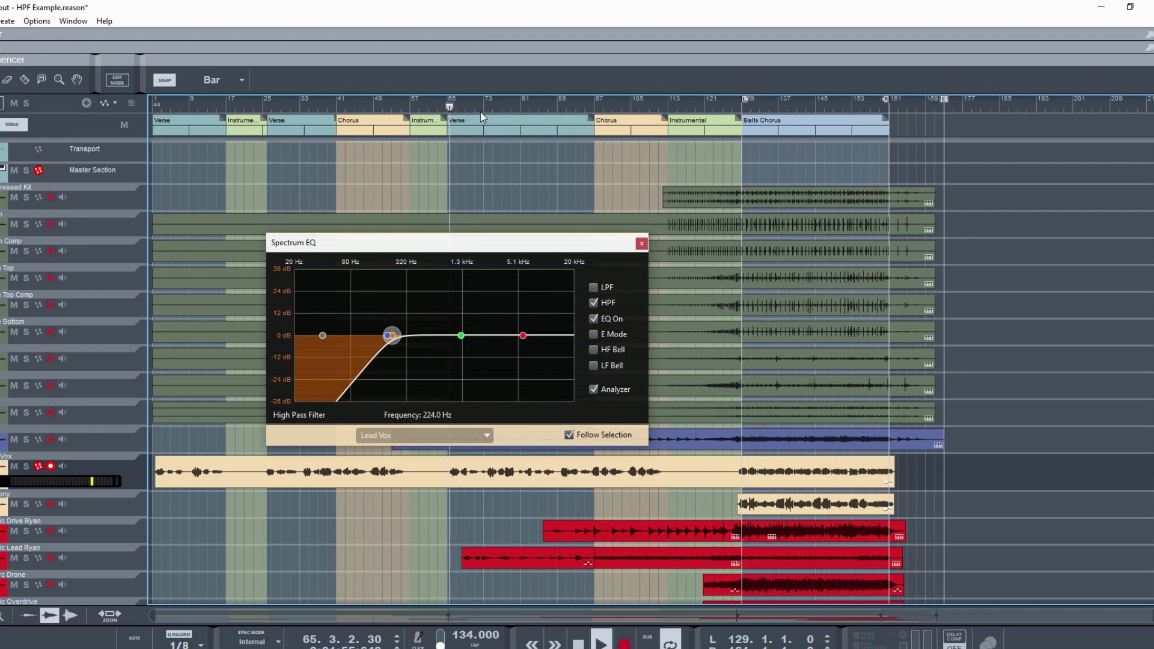
key("F5")
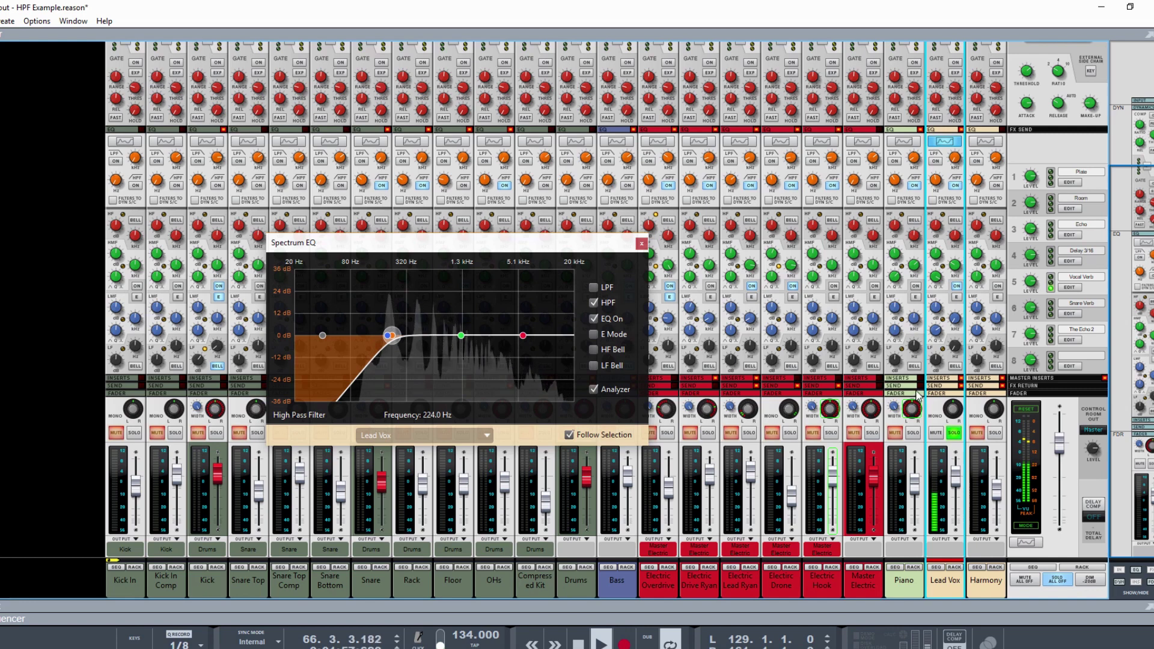
Compare the Lead Vox filter and lower its cutoff from 224 Hz
left_click(956, 185)
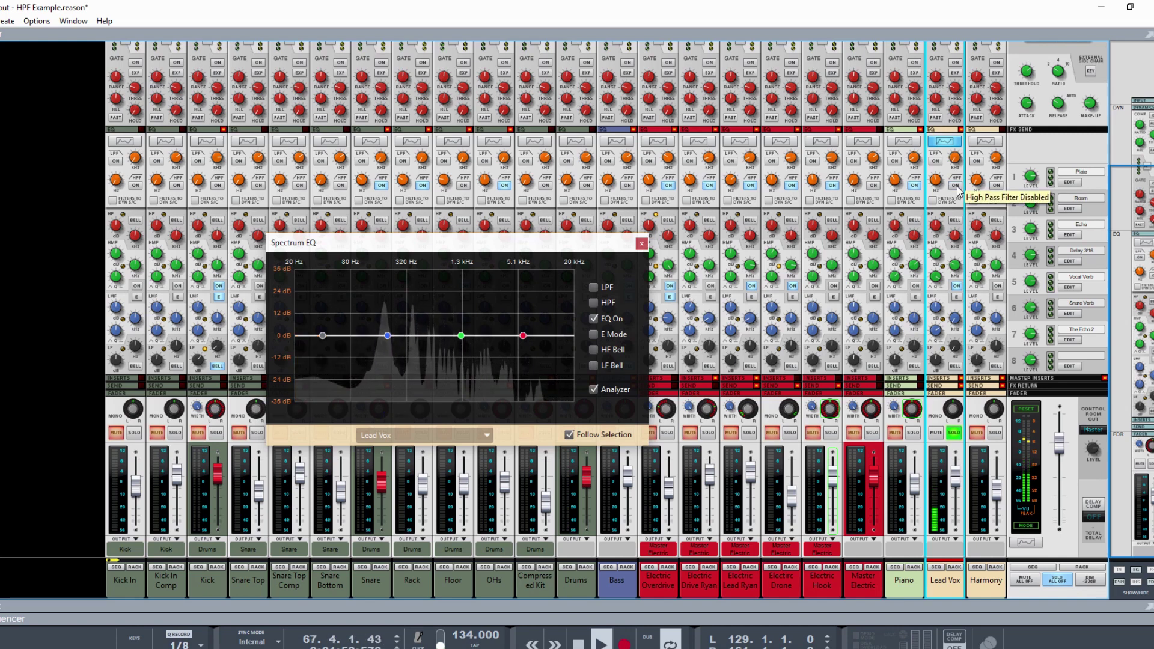
left_click(956, 186)
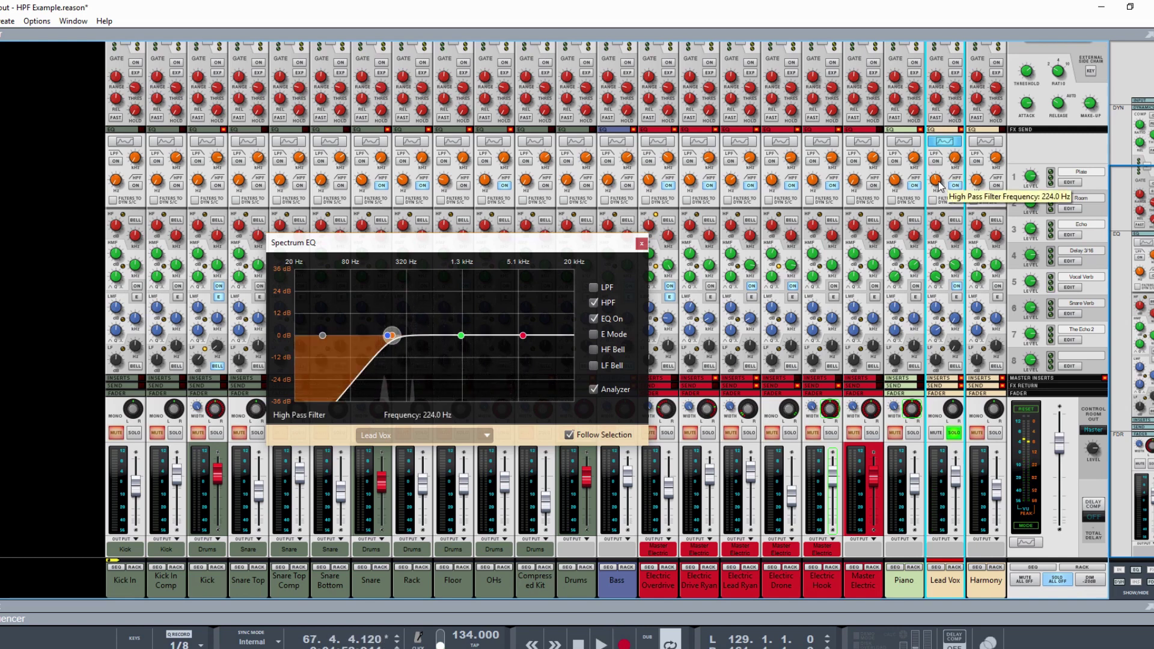
left_click_drag(941, 185, 943, 199)
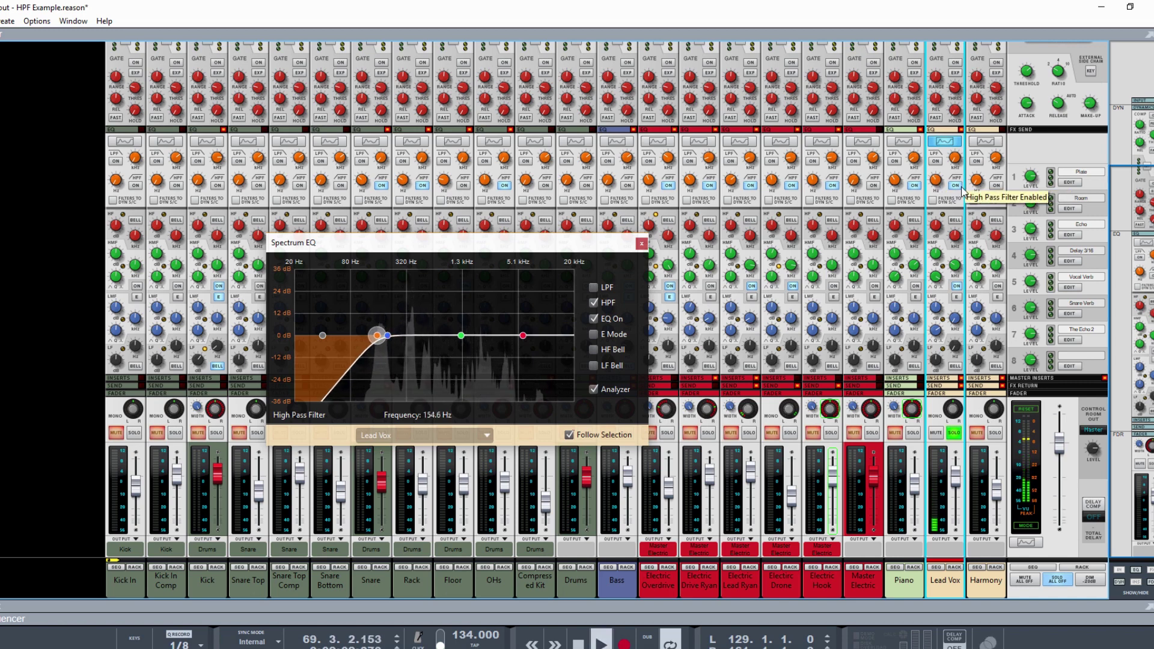
left_click(958, 192)
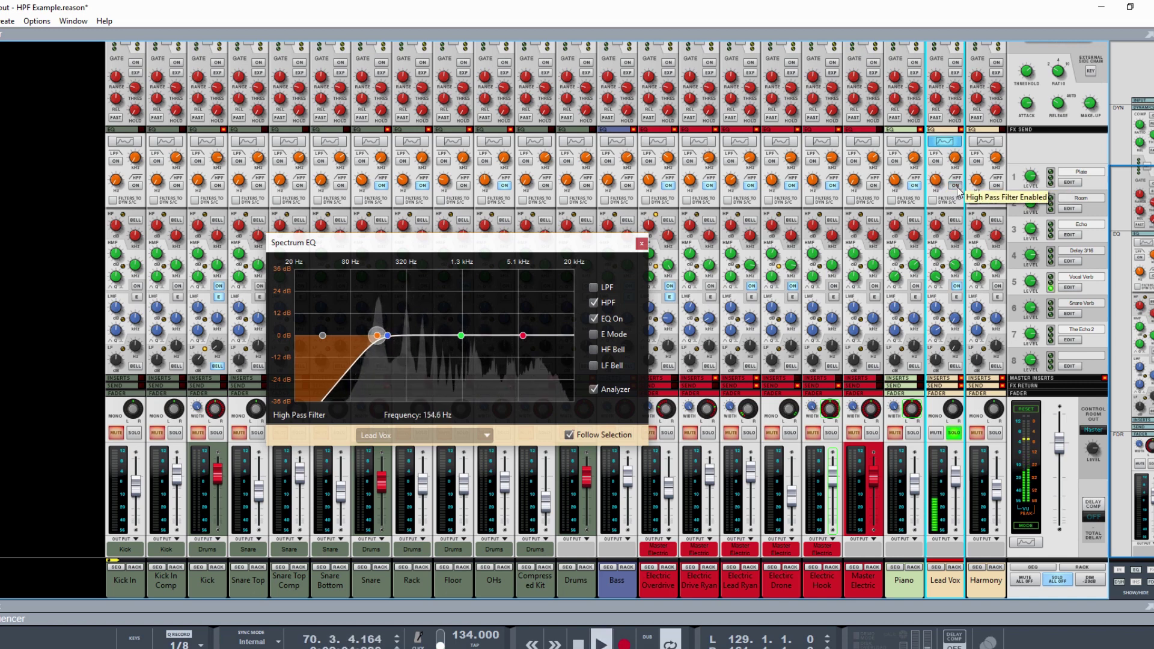
left_click(957, 189)
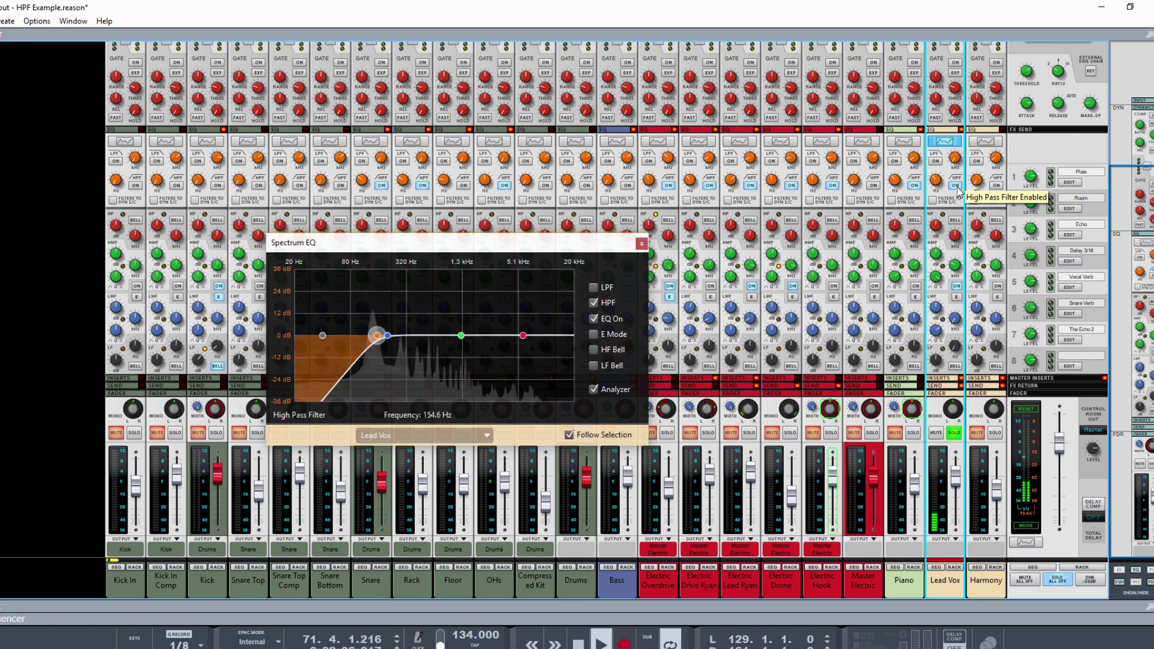
Lower the Lead Vox cutoff further to 123.8 Hz, comparing and leaving the filter on
left_click_drag(934, 184, 938, 189)
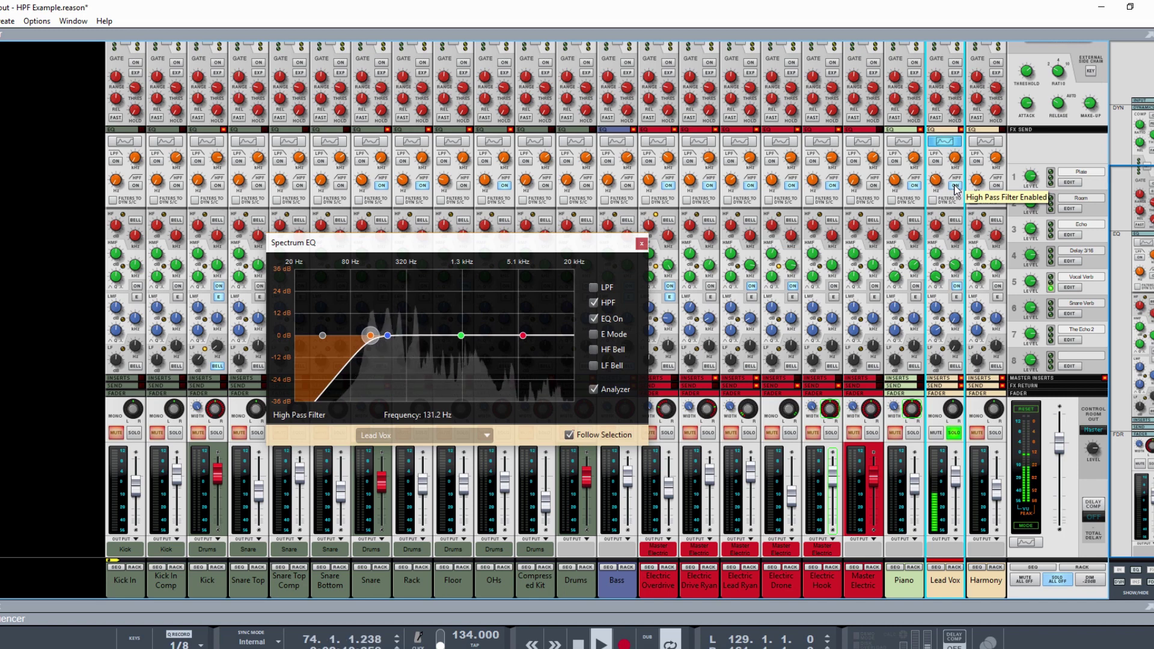
left_click(957, 185)
left_click(956, 185)
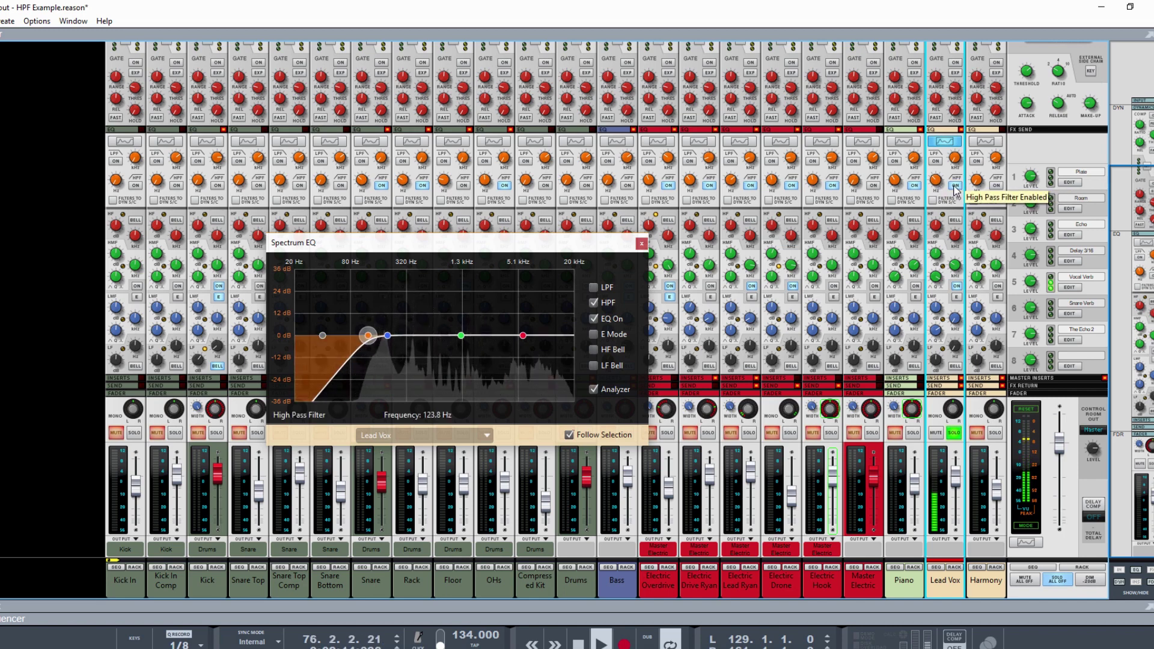
left_click(957, 186)
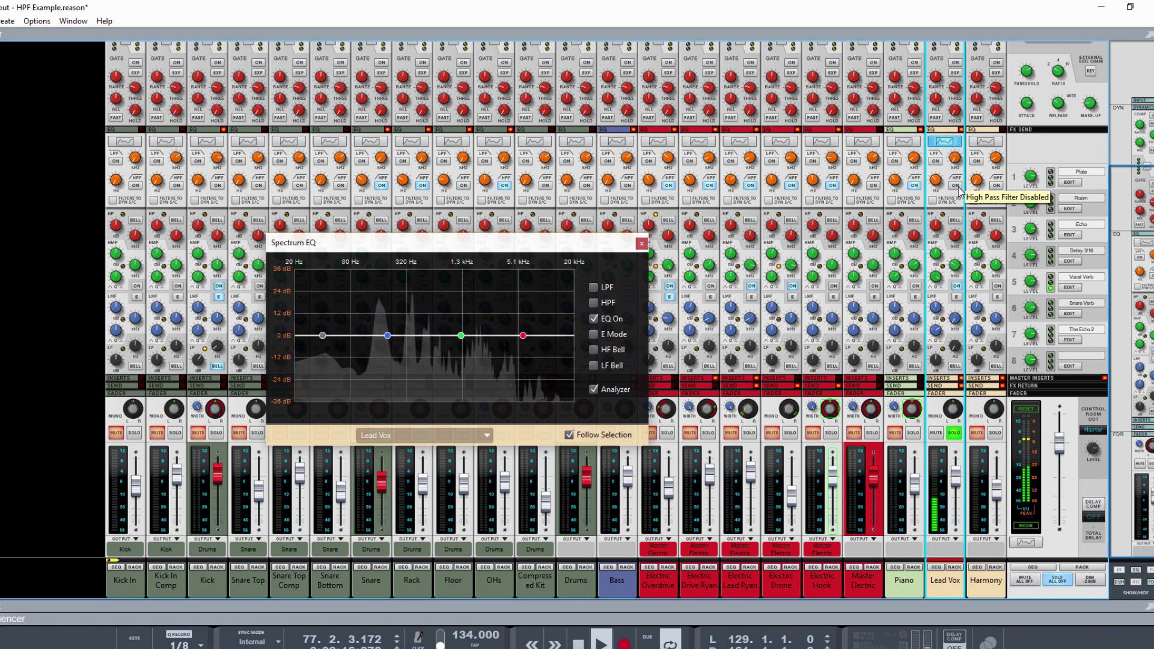
left_click(956, 186)
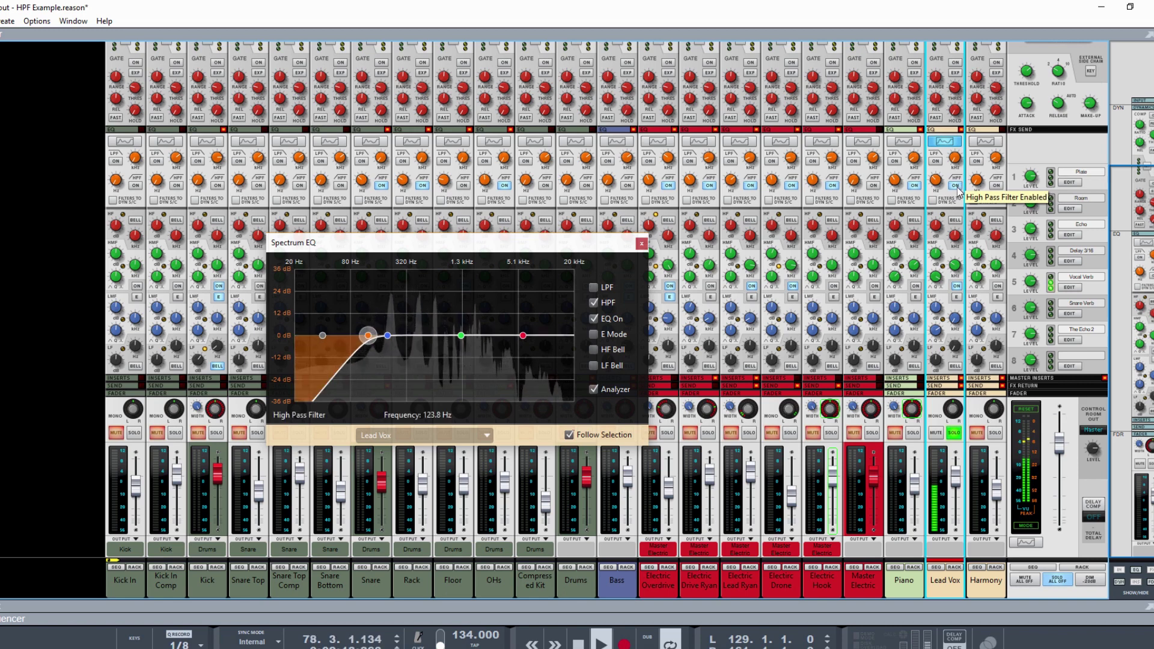
Solo Harmony in place of Lead Vox and play the song from bar 129
left_click(994, 433)
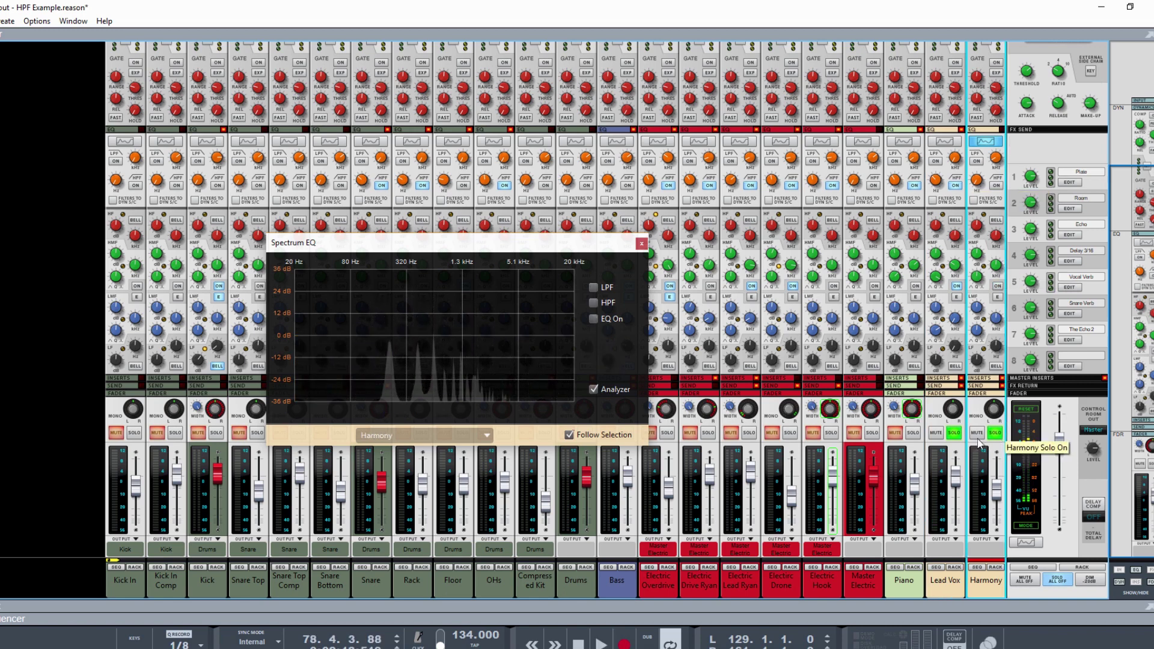
left_click(955, 434)
key("F7")
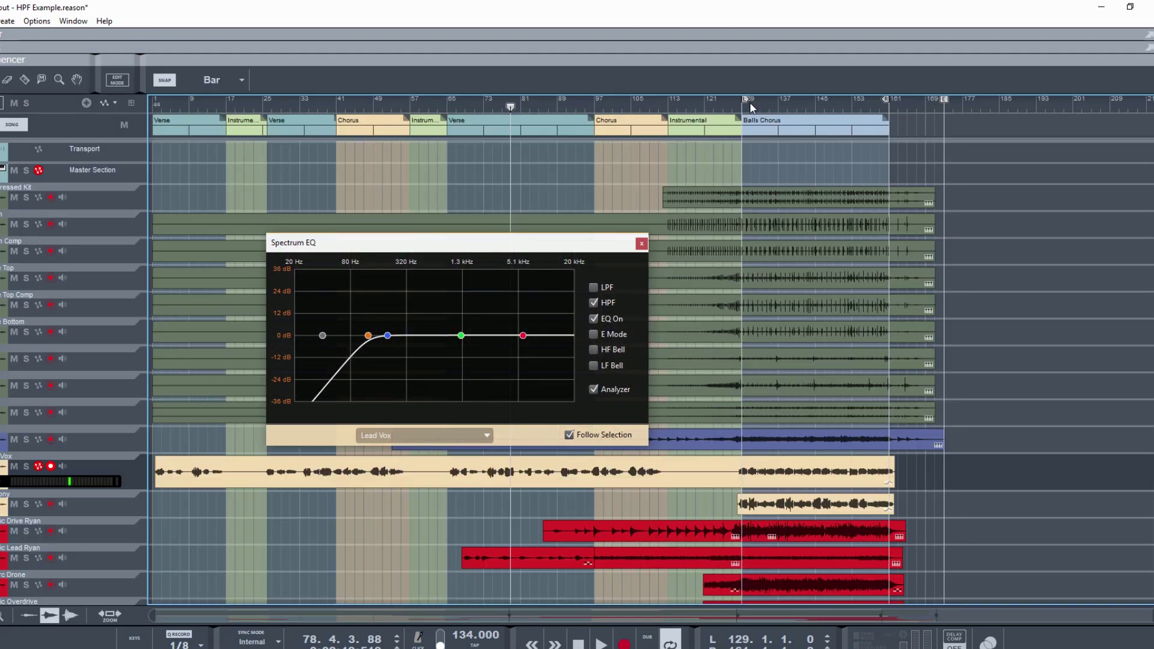
left_click(743, 108)
key("space")
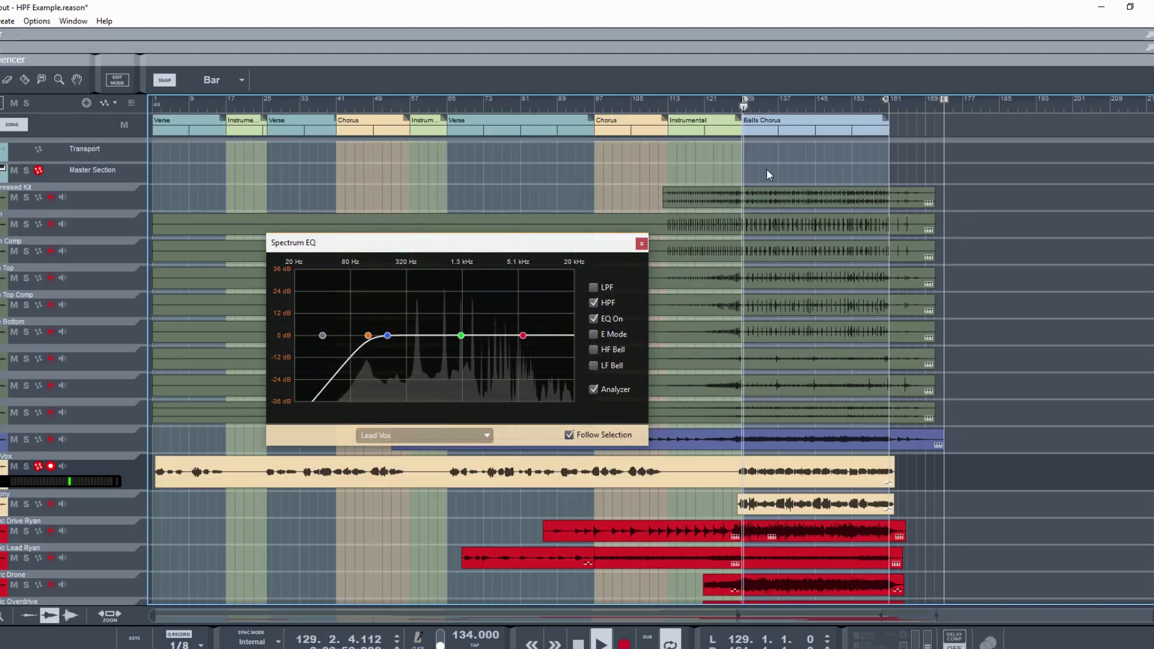
key("F5")
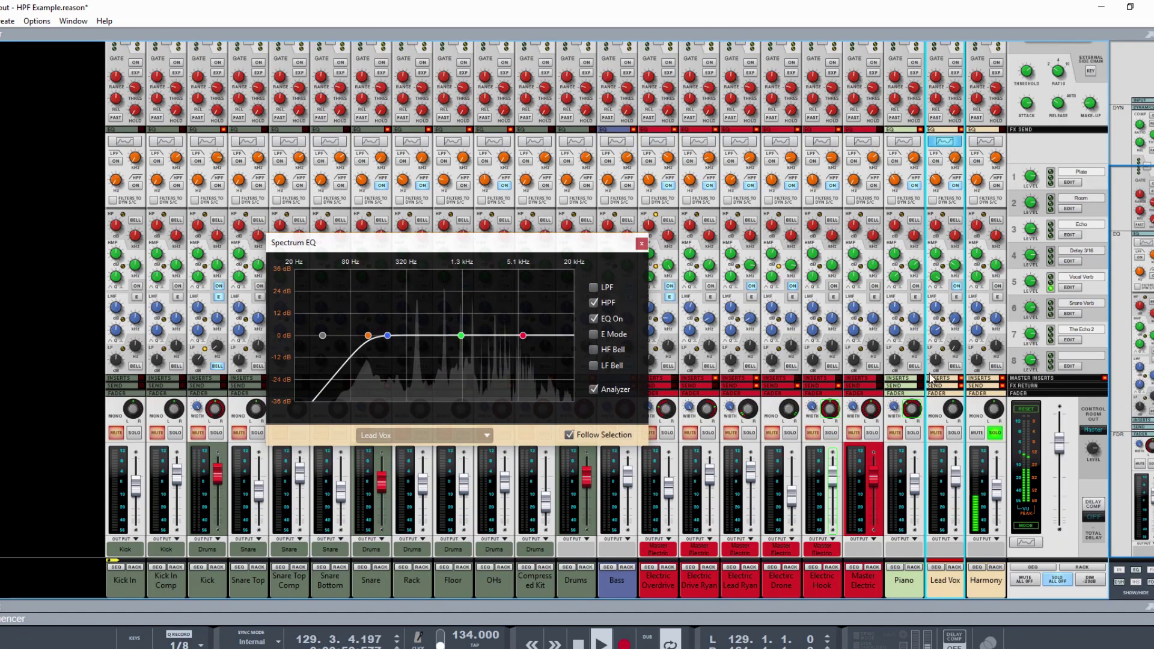
Enable Harmony's high-pass filter at about 194.2 Hz, comparing it on and off
left_click(995, 191)
left_click(995, 191)
mouse_move(981, 188)
left_mouse_down()
mouse_move(982, 155)
mouse_move(978, 184)
left_mouse_up()
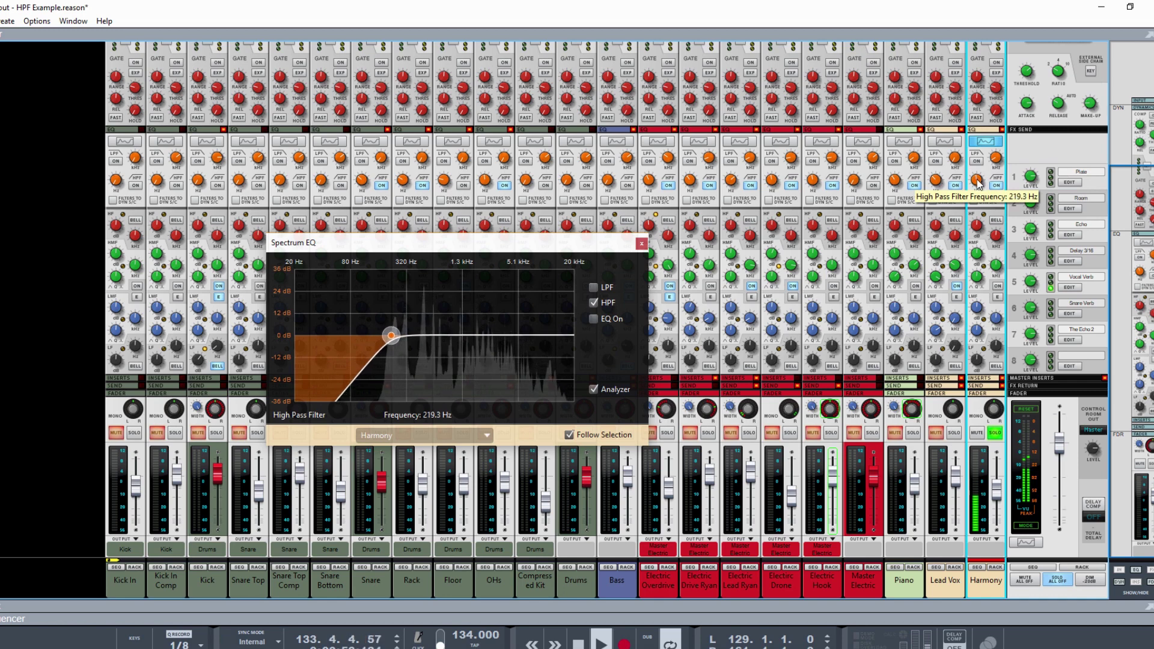
left_click(997, 187)
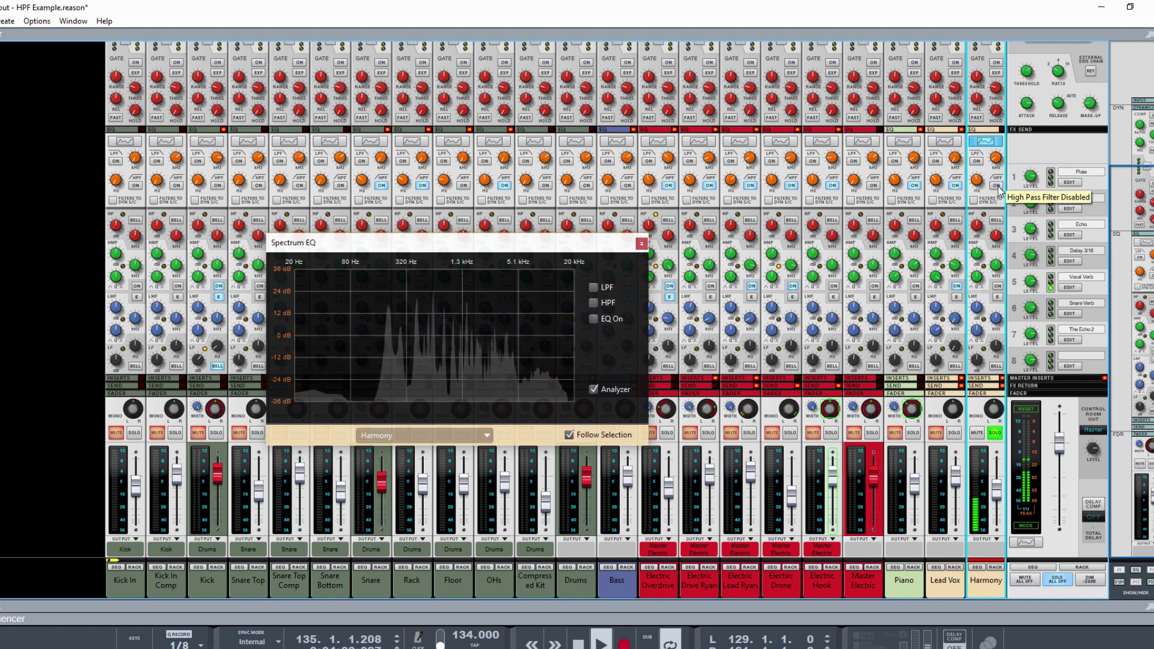
left_click(998, 187)
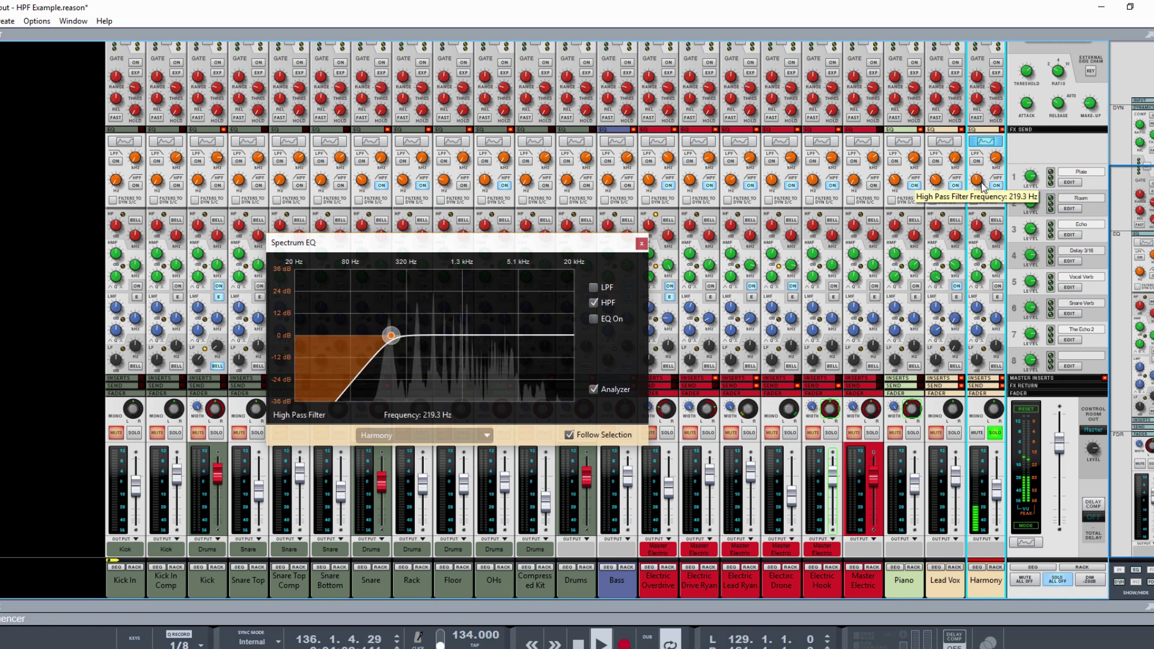
left_click(997, 188)
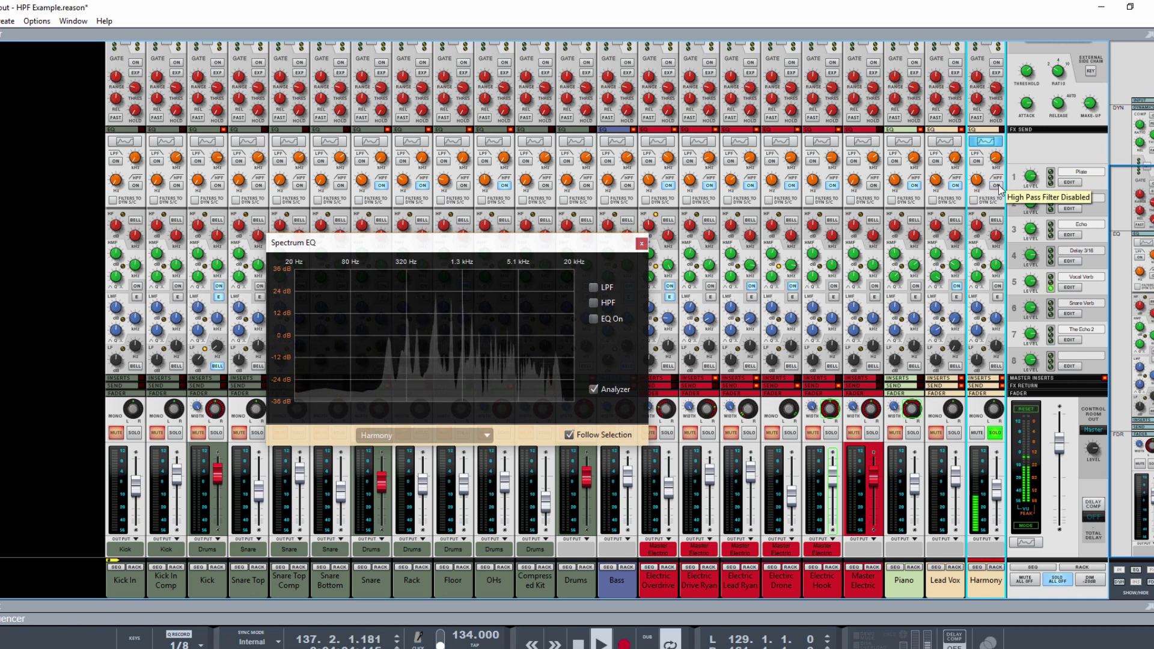
left_click(997, 187)
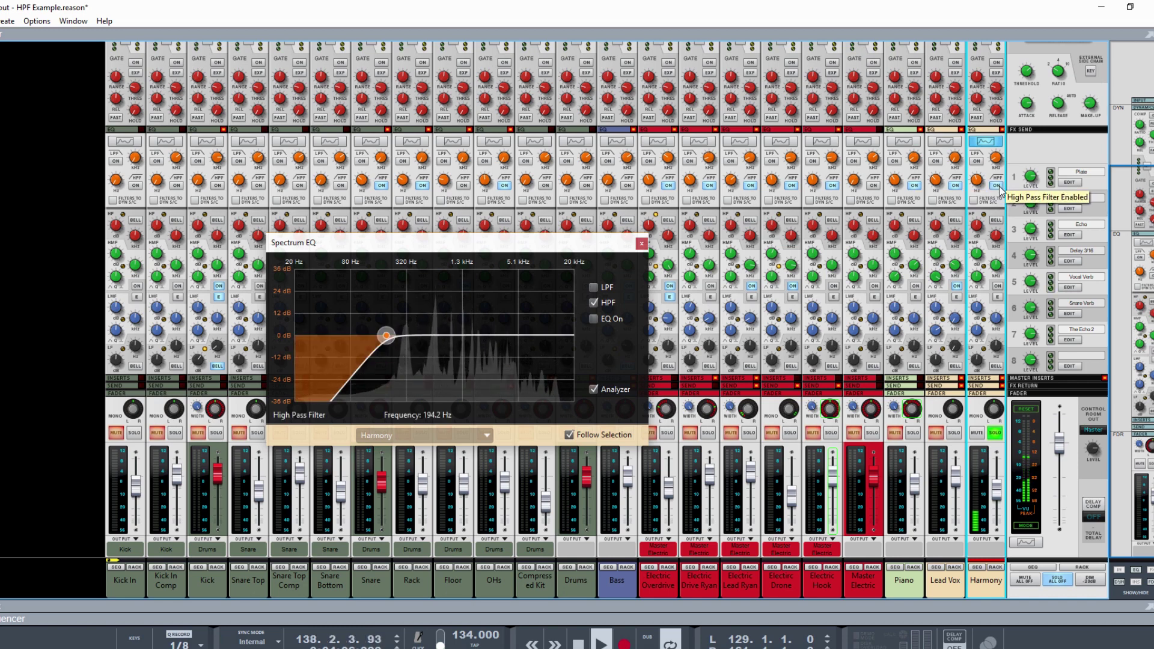
left_click(997, 188)
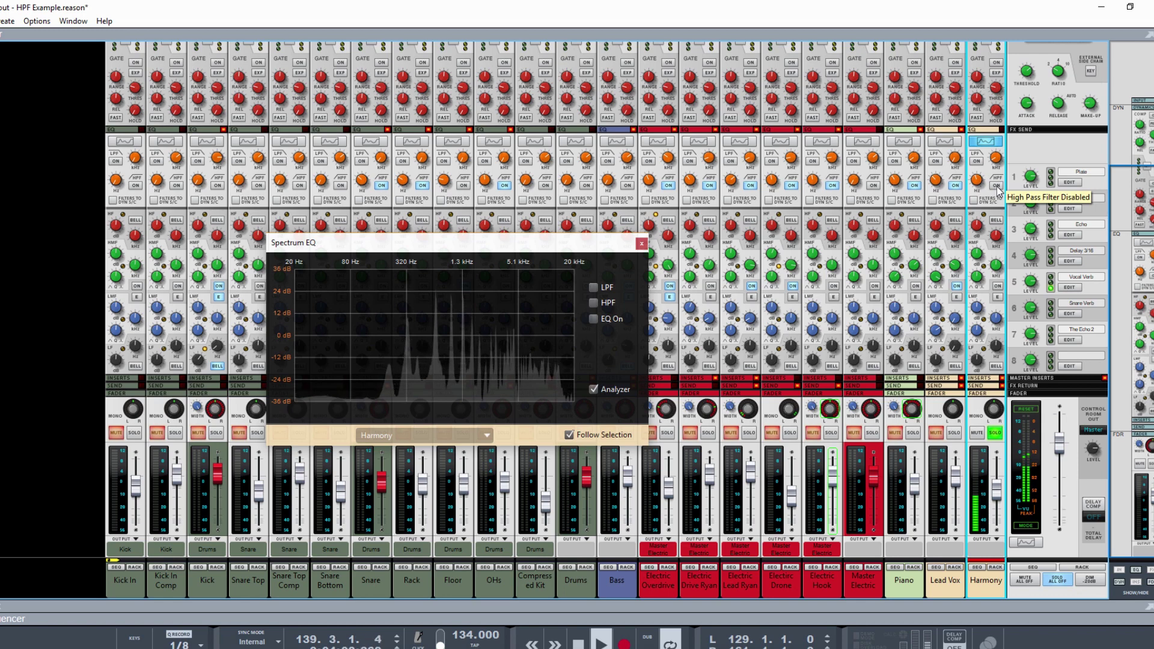
left_click(996, 188)
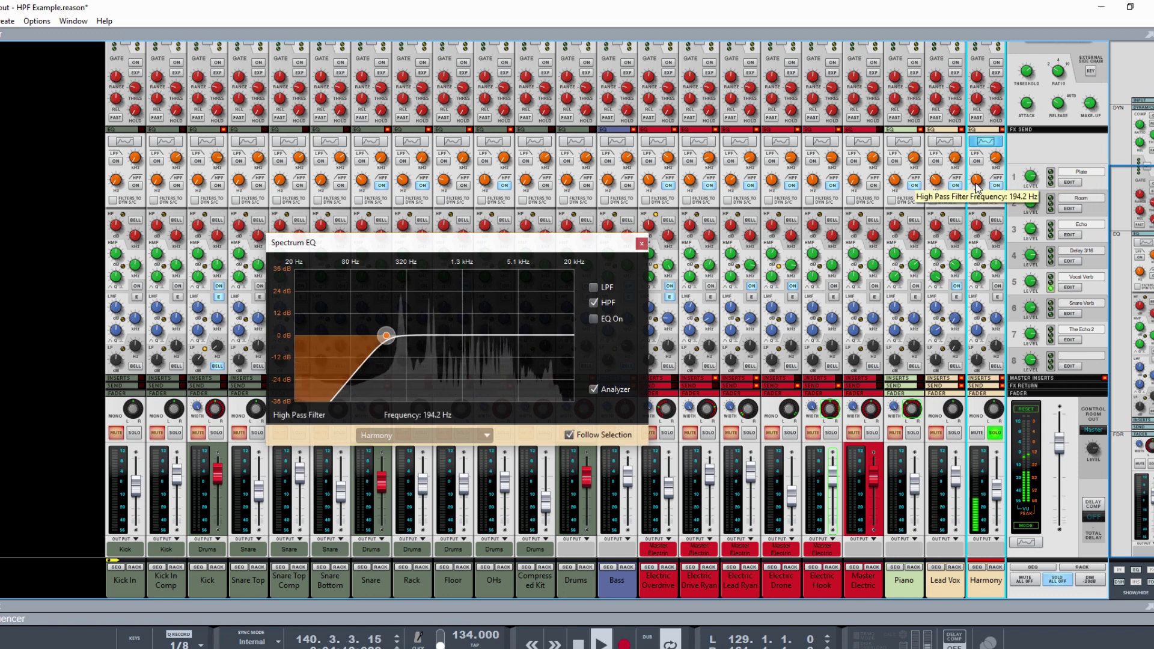